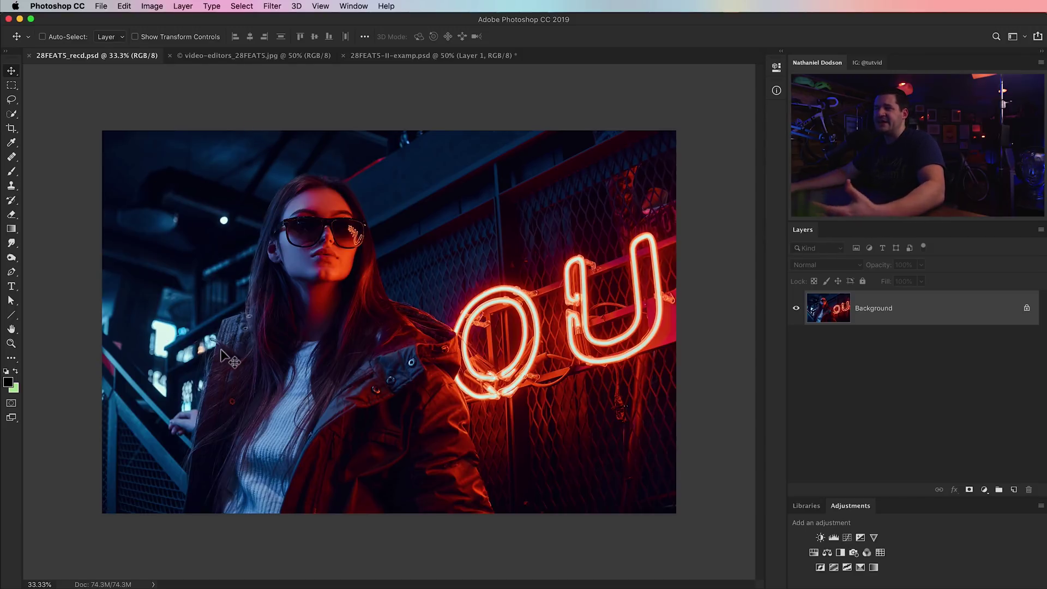
# - Compare the group photo example with its background blur and layers toggled, then return to the neon portrait
pyautogui.click(262, 56)
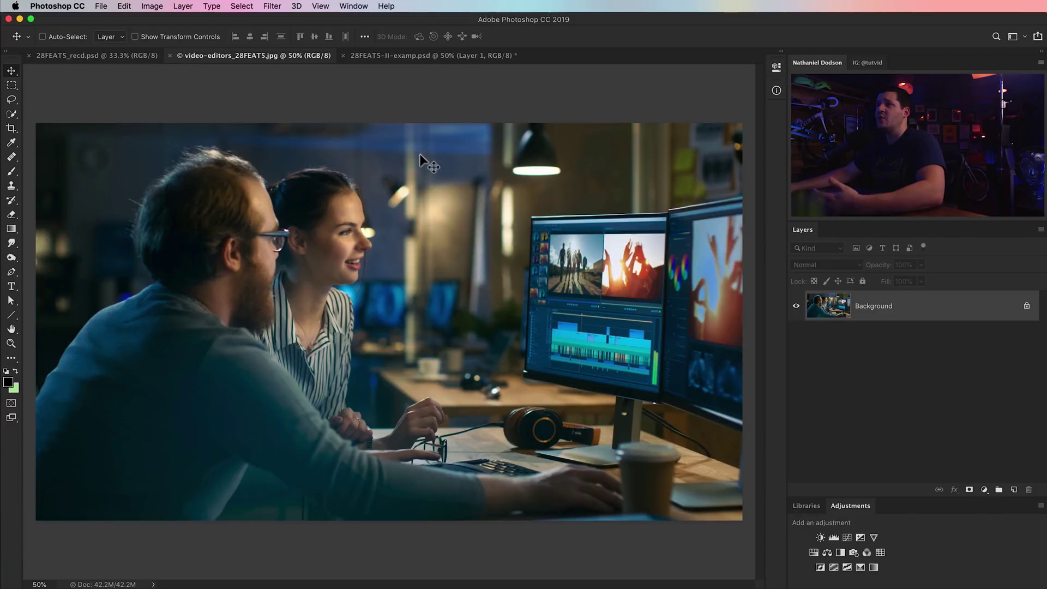
pyautogui.click(414, 57)
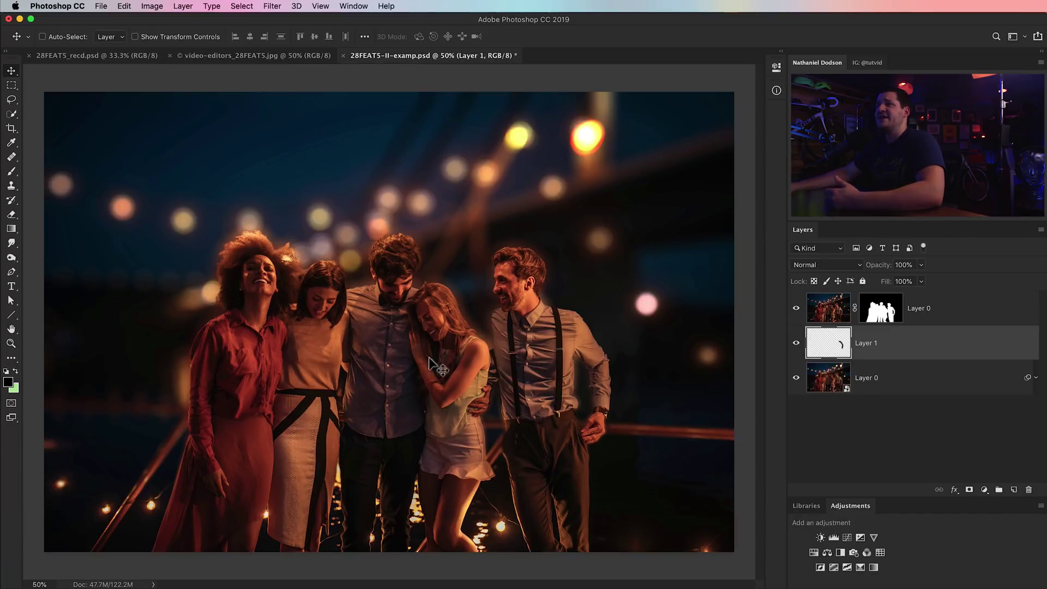
pyautogui.moveTo(796, 308); pyautogui.dragTo(796, 343)
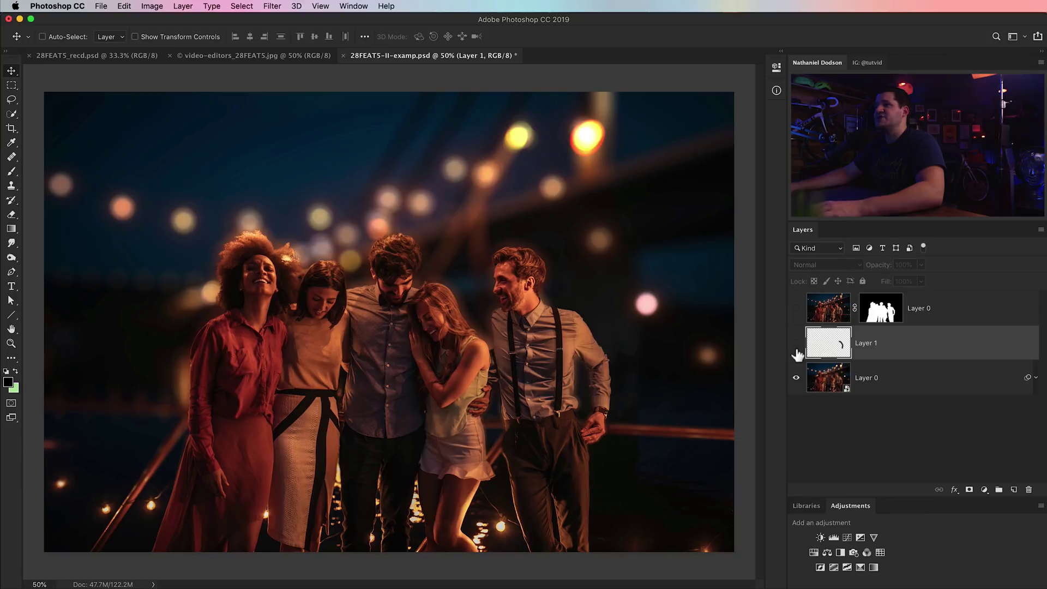
pyautogui.click(1036, 378)
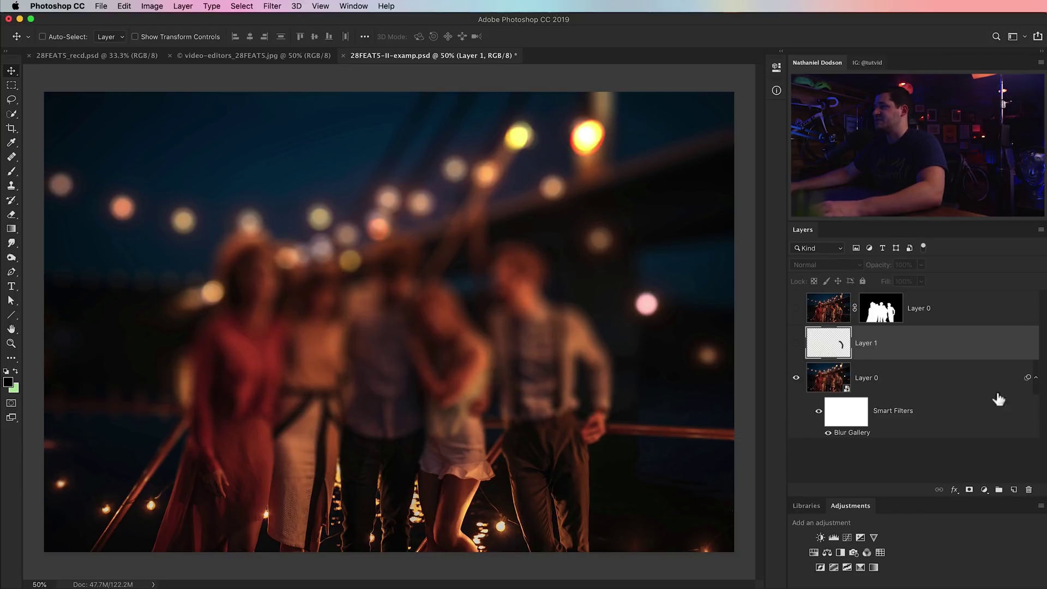
pyautogui.click(819, 413)
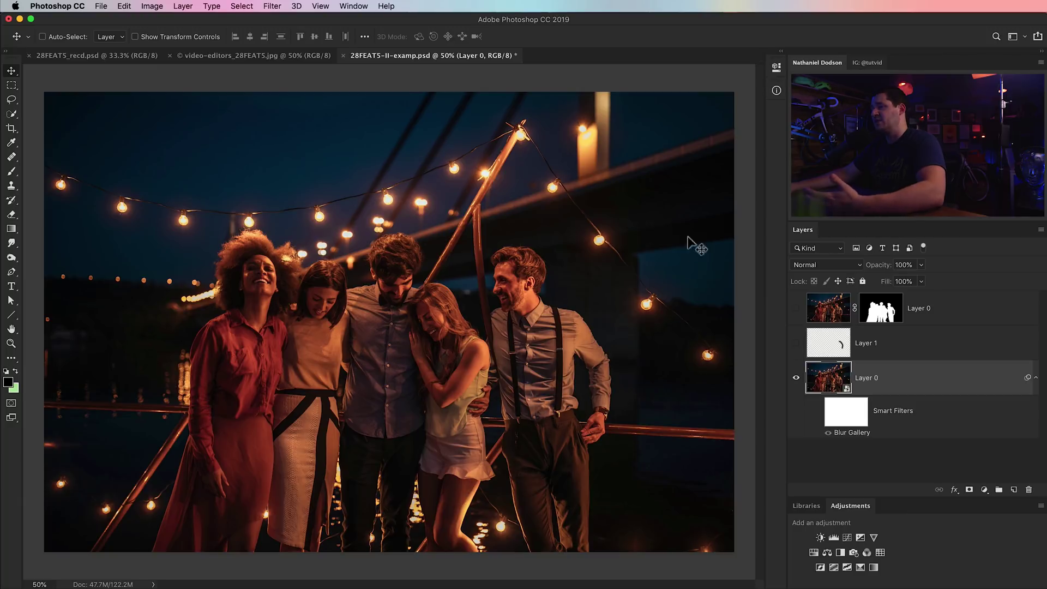
pyautogui.click(804, 419)
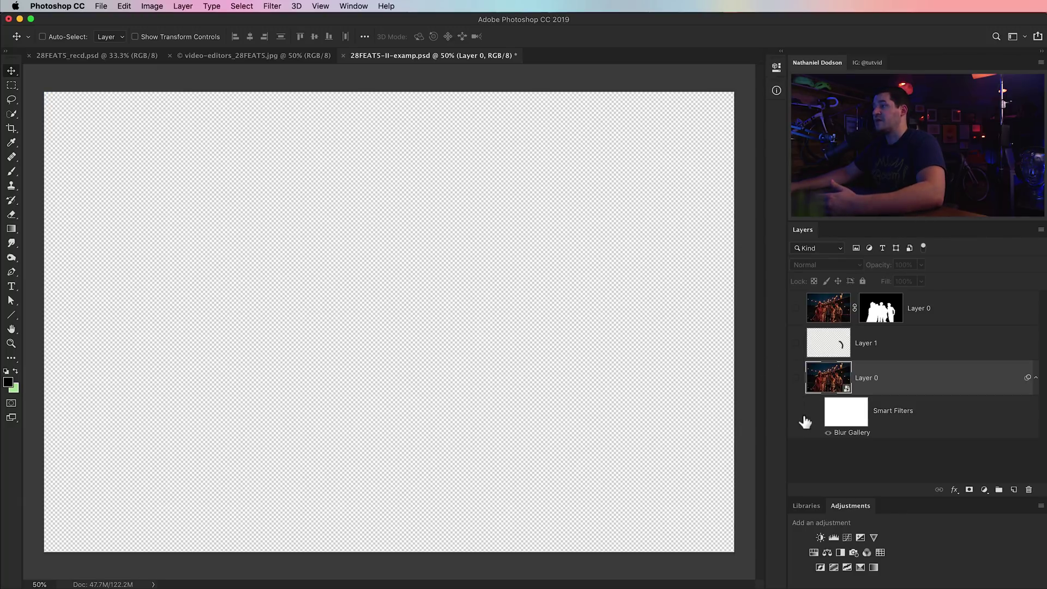
pyautogui.click(799, 381)
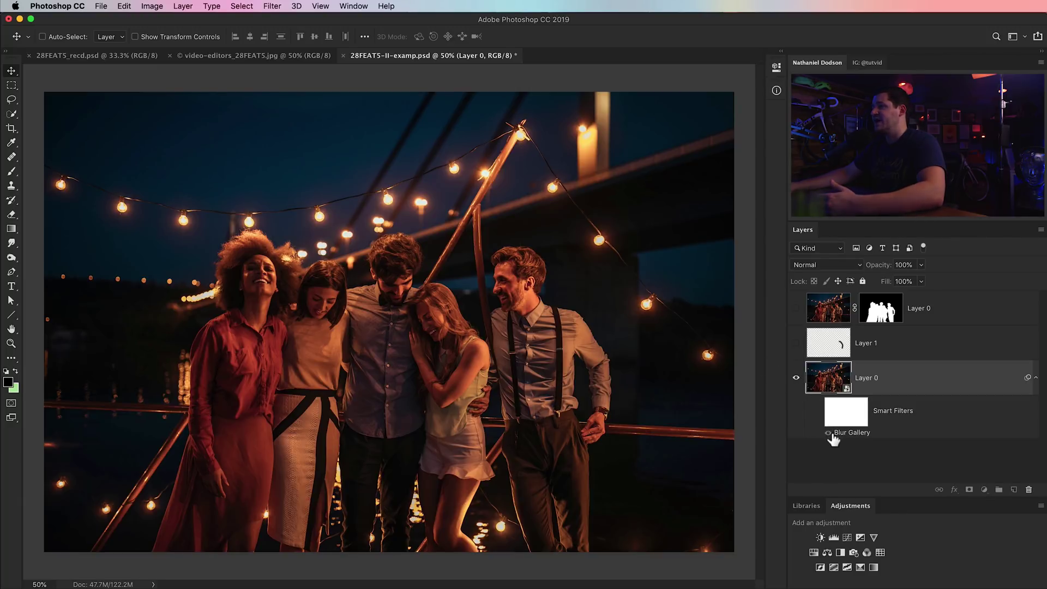
pyautogui.click(818, 413)
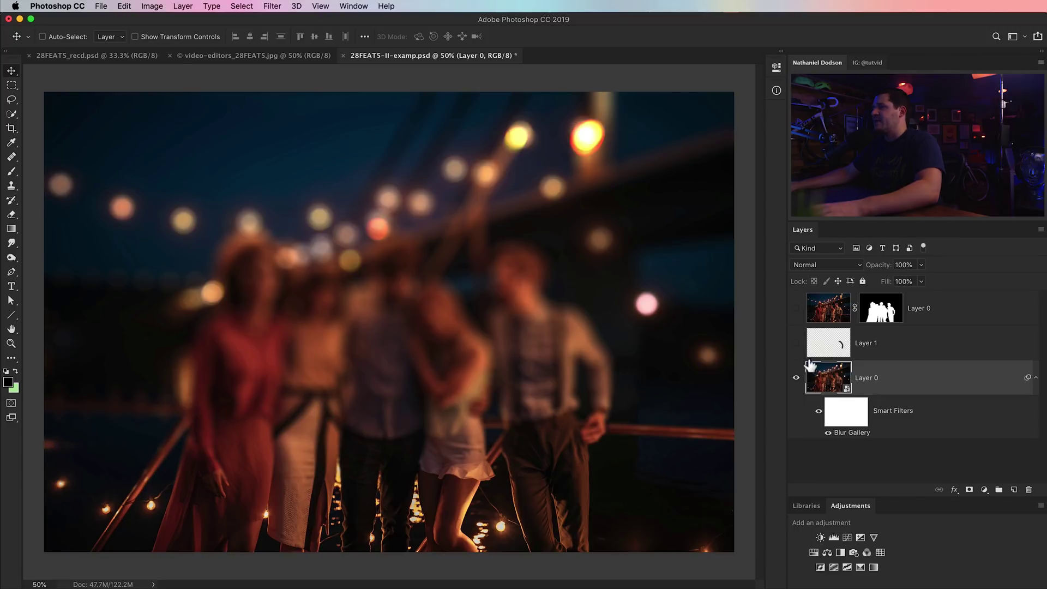
pyautogui.click(799, 311)
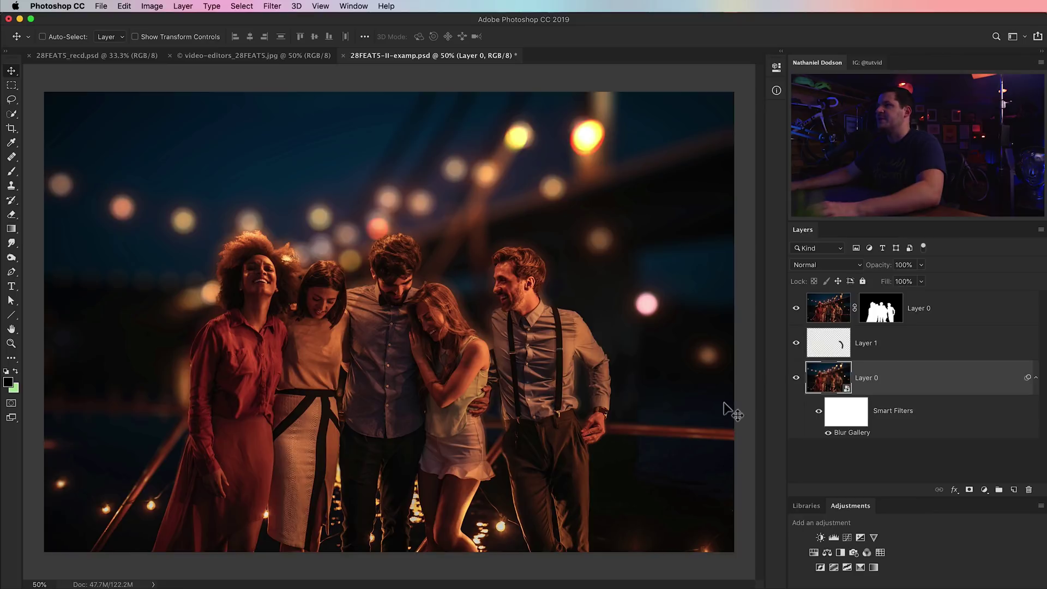
pyautogui.click(131, 56)
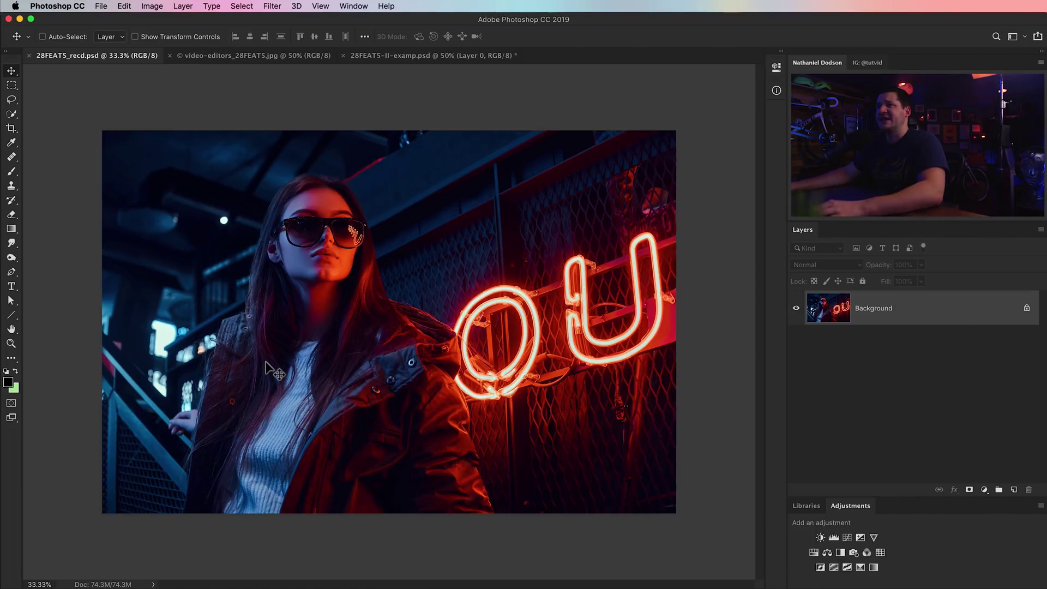
# - Quick-select the woman's hair, collar and jacket down to the bottom edge, then enter Select and Mask
pyautogui.click(10, 114)
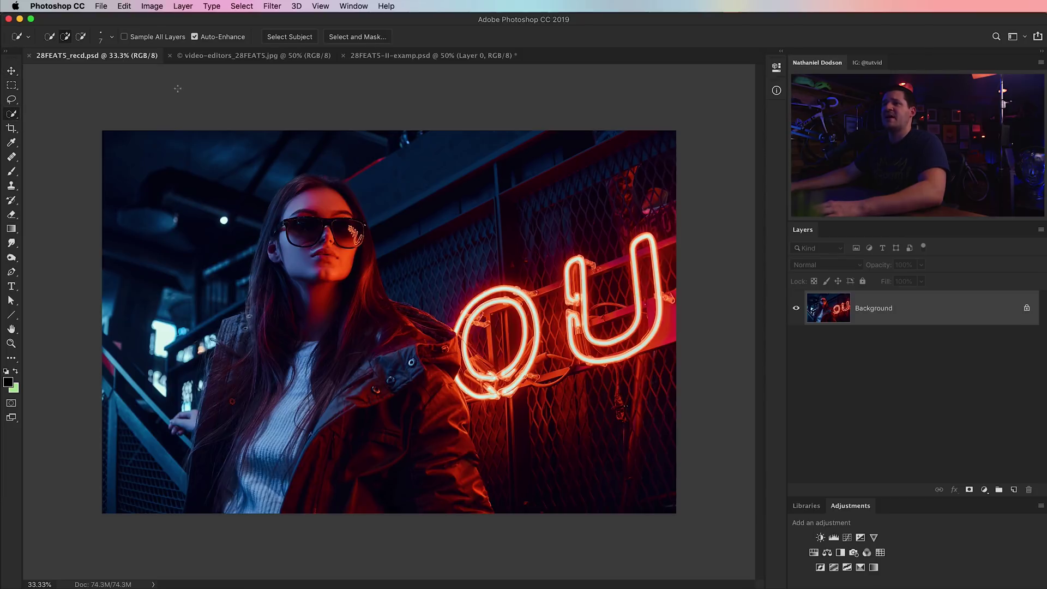
pyautogui.moveTo(216, 416)
pyautogui.mouseDown()
pyautogui.moveTo(224, 357)
pyautogui.moveTo(250, 315)
pyautogui.moveTo(272, 249)
pyautogui.mouseUp()
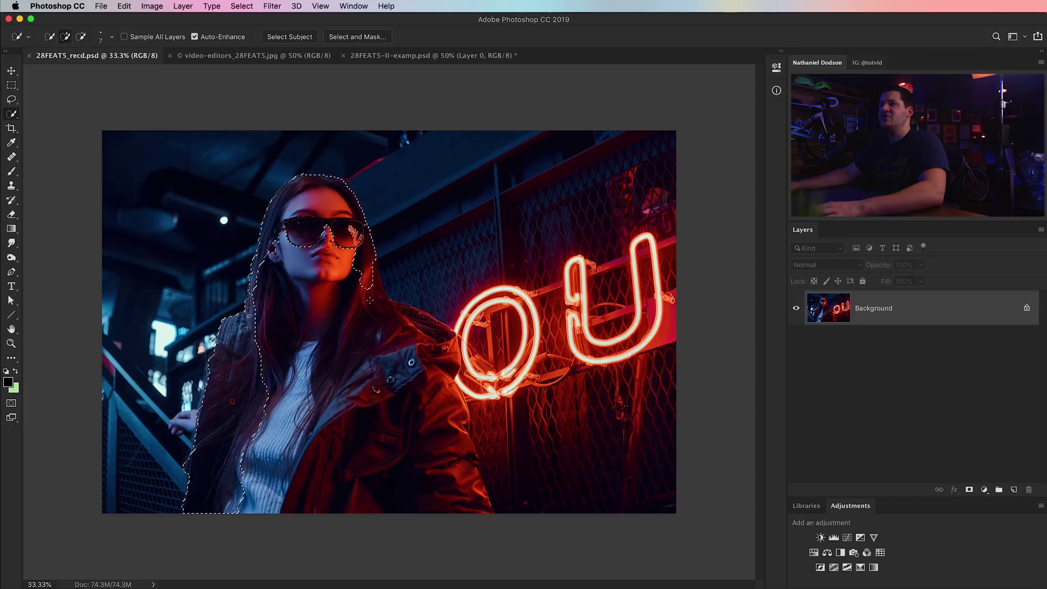
pyautogui.moveTo(369, 300); pyautogui.dragTo(364, 317)
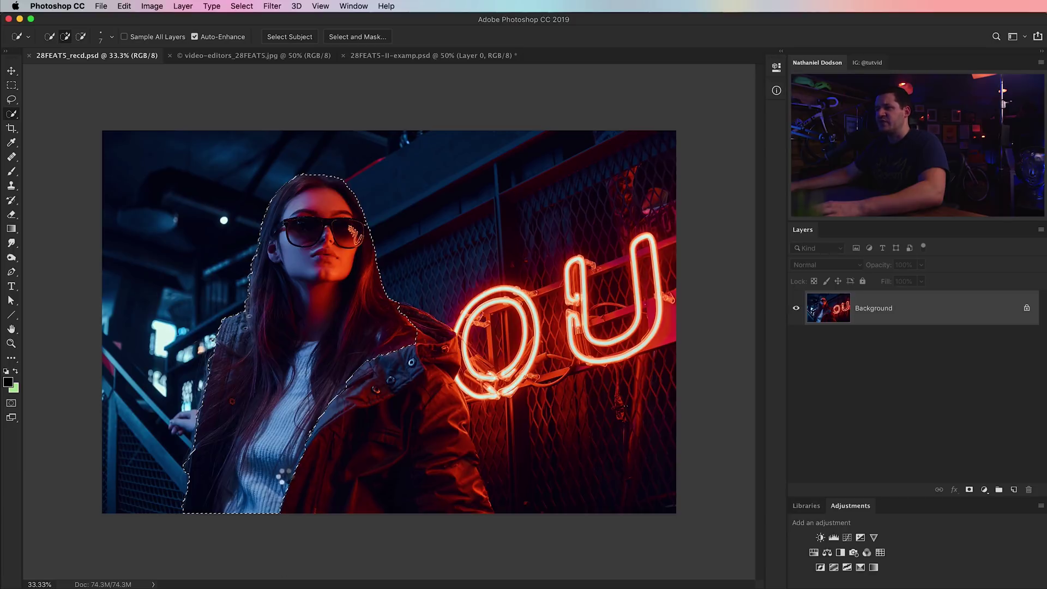
pyautogui.moveTo(283, 476)
pyautogui.mouseDown()
pyautogui.moveTo(330, 490)
pyautogui.moveTo(399, 461)
pyautogui.mouseUp()
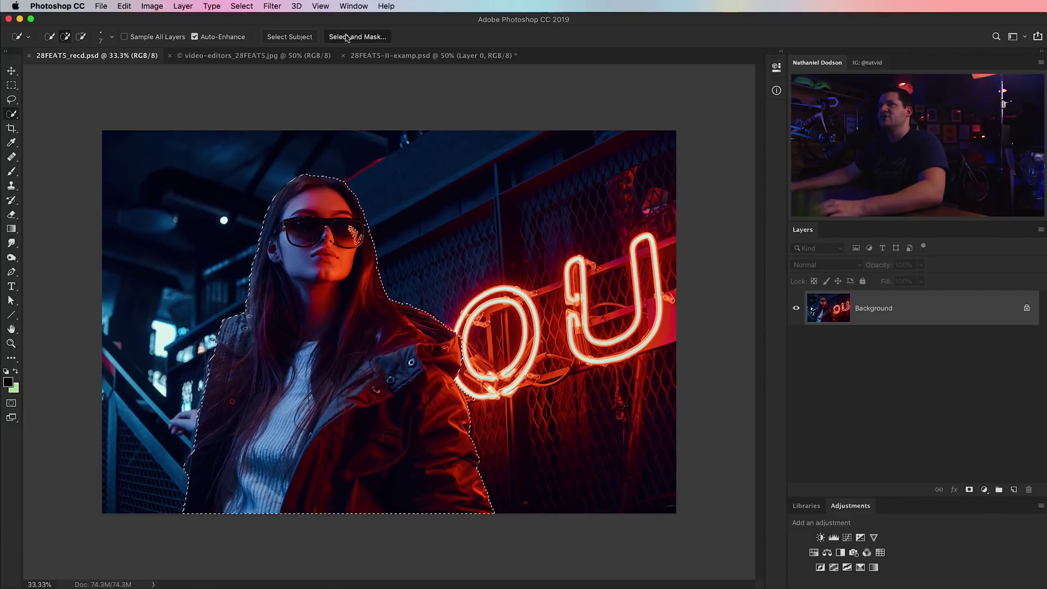
pyautogui.click(347, 37)
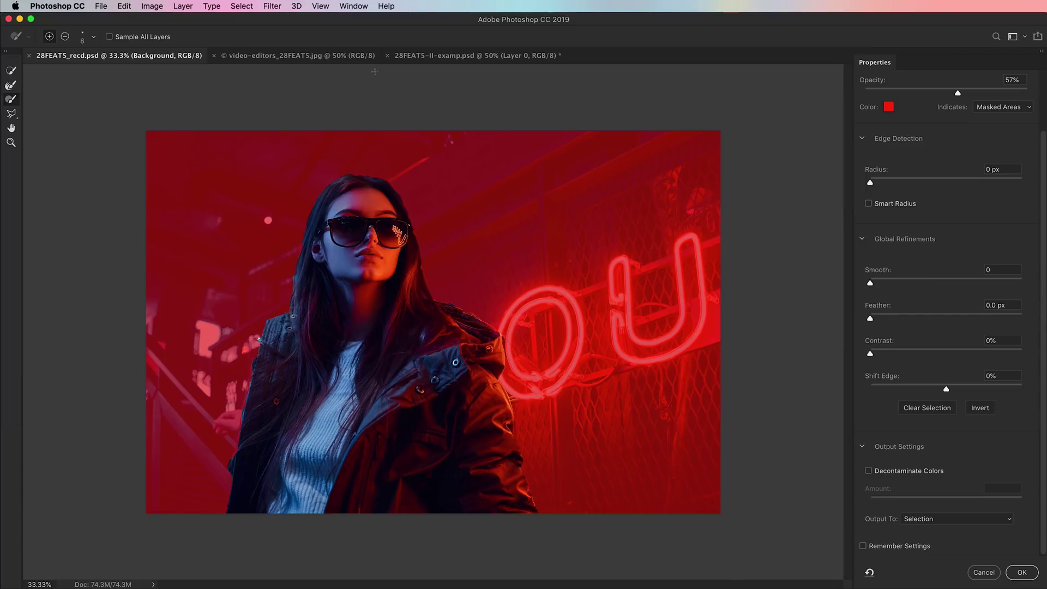
# - Look through the Select menu and preview view modes without changing anything
pyautogui.click(241, 5)
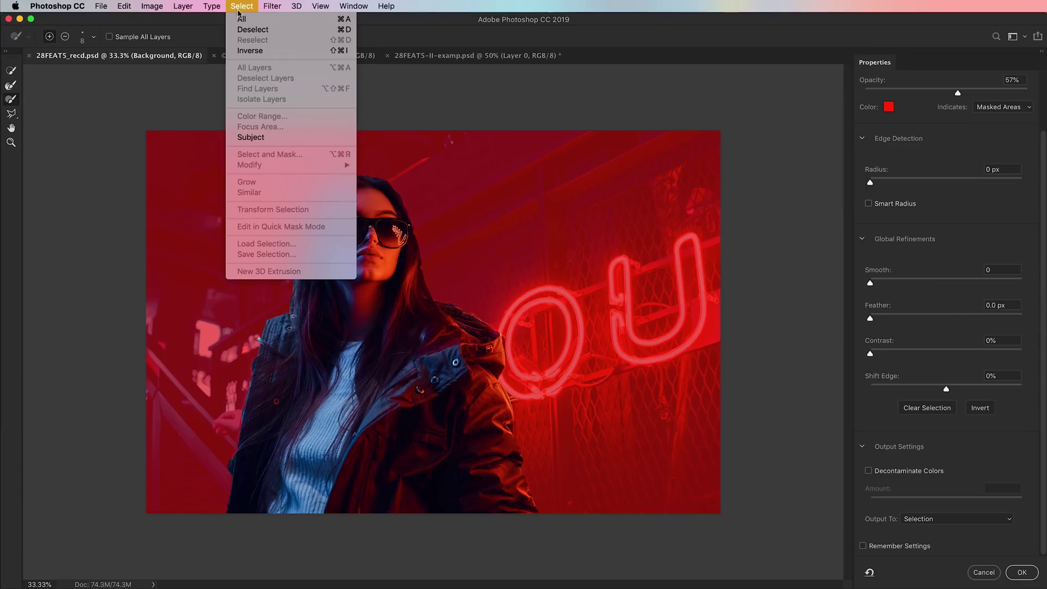
pyautogui.click(473, 120)
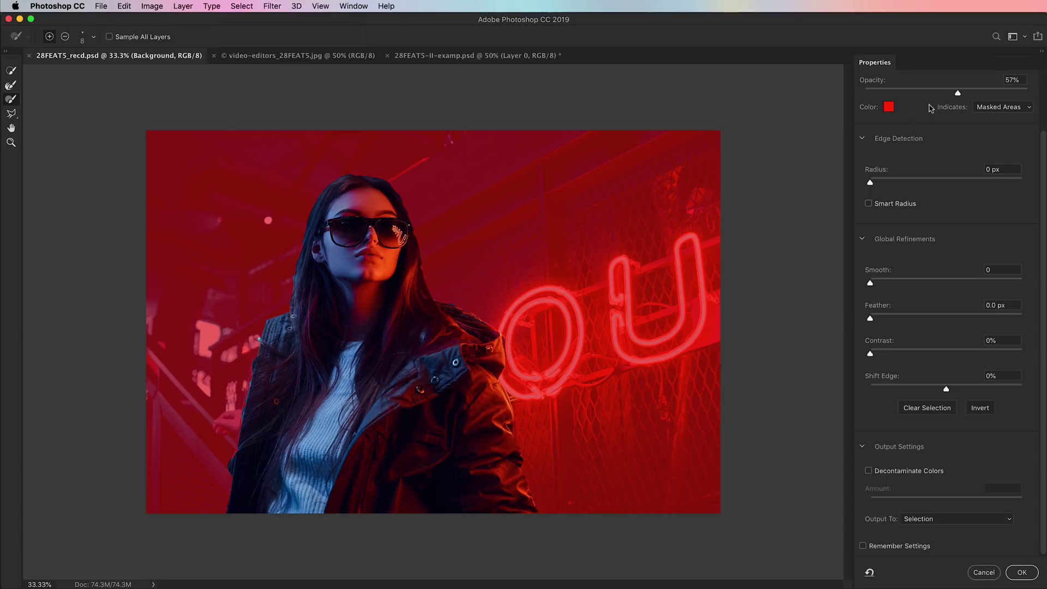
pyautogui.scroll(3, 916, 193)
pyautogui.click(911, 113)
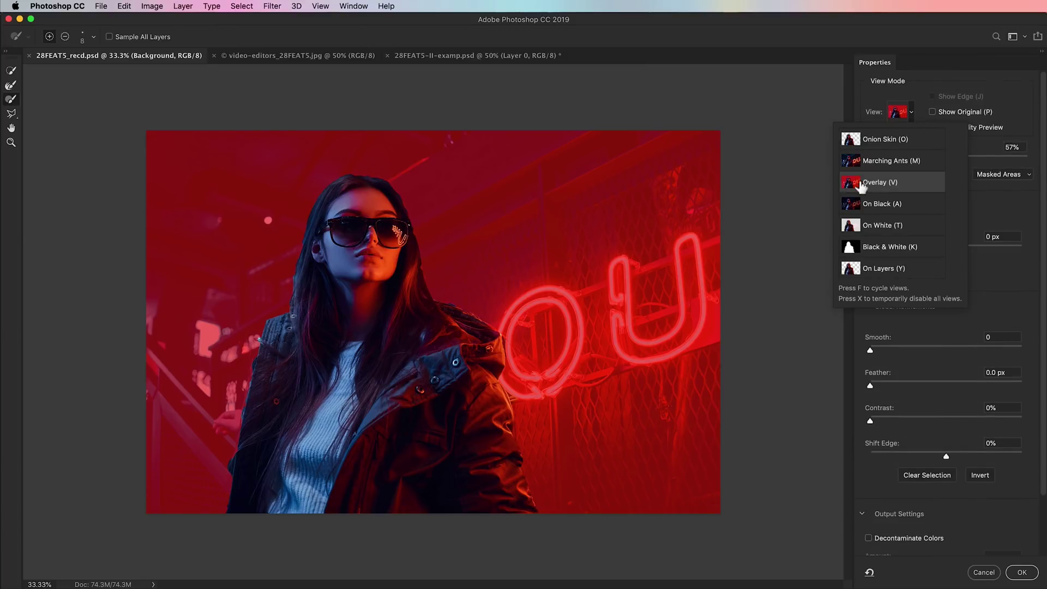
pyautogui.click(915, 113)
# - Zoom in to 200% or closer on the woman's left hair edge
pyautogui.press('z')
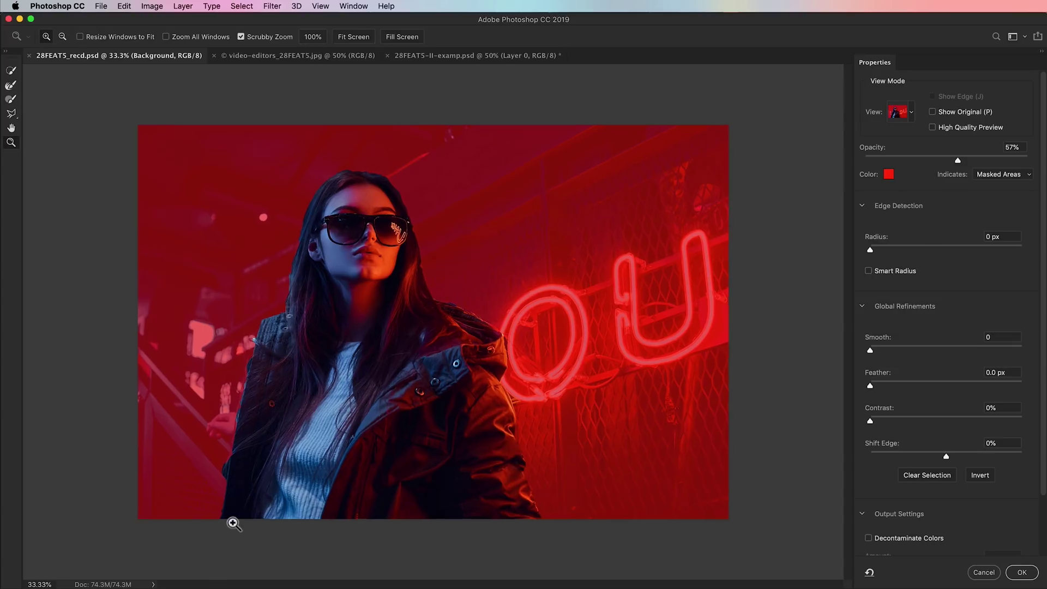
pyautogui.click(231, 523)
pyautogui.click(187, 409)
pyautogui.moveTo(187, 409); pyautogui.dragTo(315, 220)
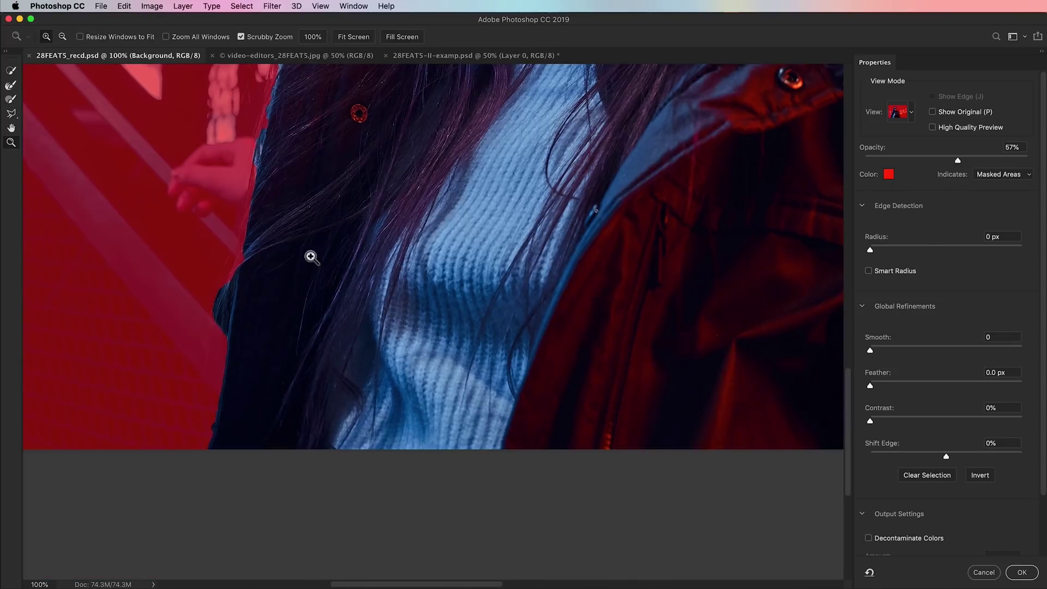
pyautogui.click(243, 406)
pyautogui.click(243, 406)
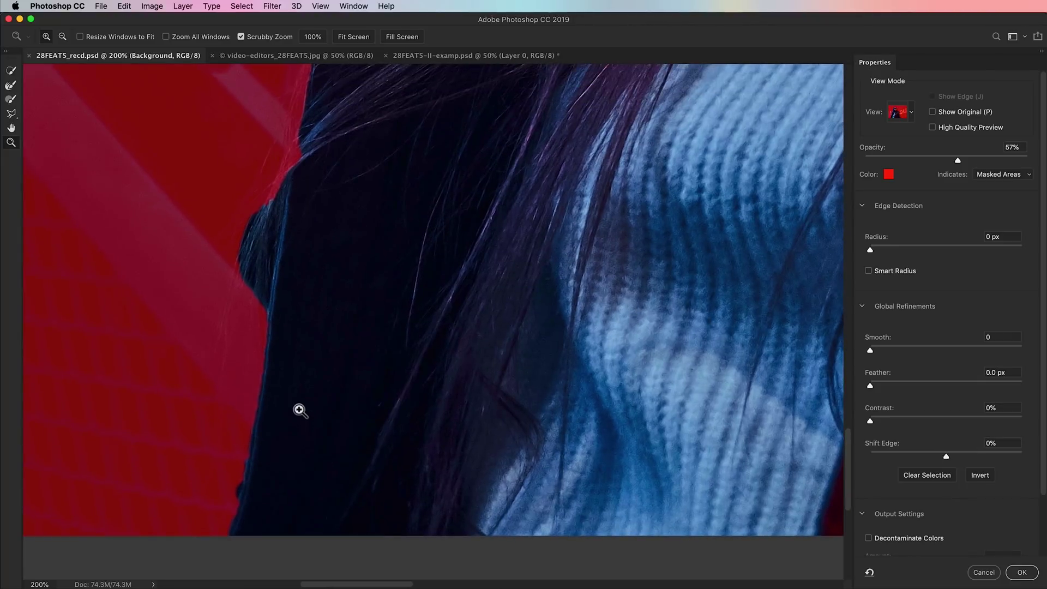
pyautogui.click(299, 409)
pyautogui.click(300, 409)
pyautogui.keyDown('alt'); pyautogui.click(299, 409); pyautogui.keyUp('alt')
pyautogui.keyDown('alt'); pyautogui.click(299, 408); pyautogui.keyUp('alt')
pyautogui.moveTo(302, 376); pyautogui.dragTo(295, 398)
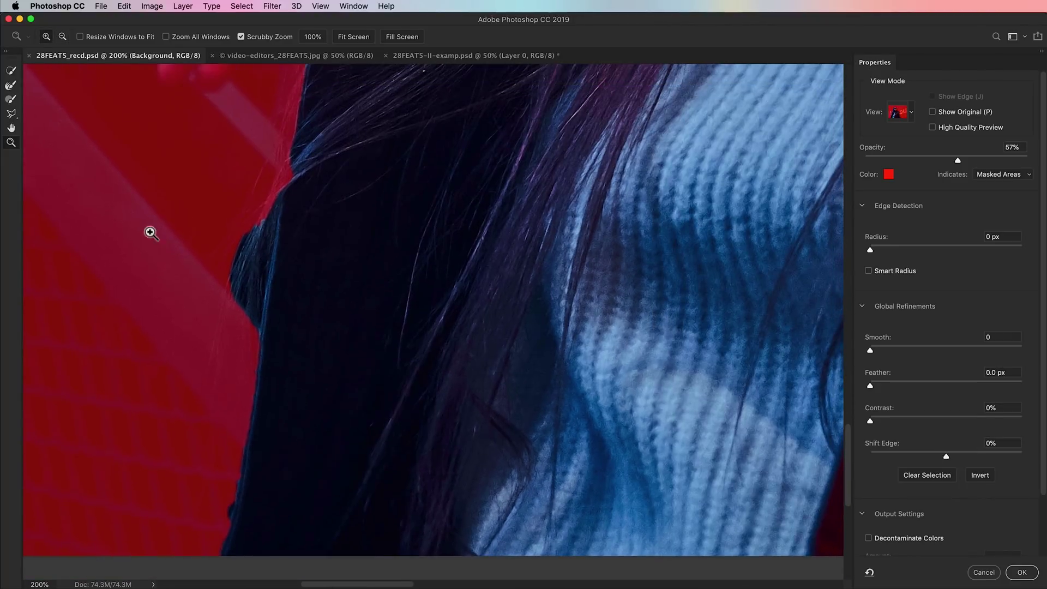
# - Set the Refine Edge Brush to subtract and pan to the hair right of the face
pyautogui.click(11, 99)
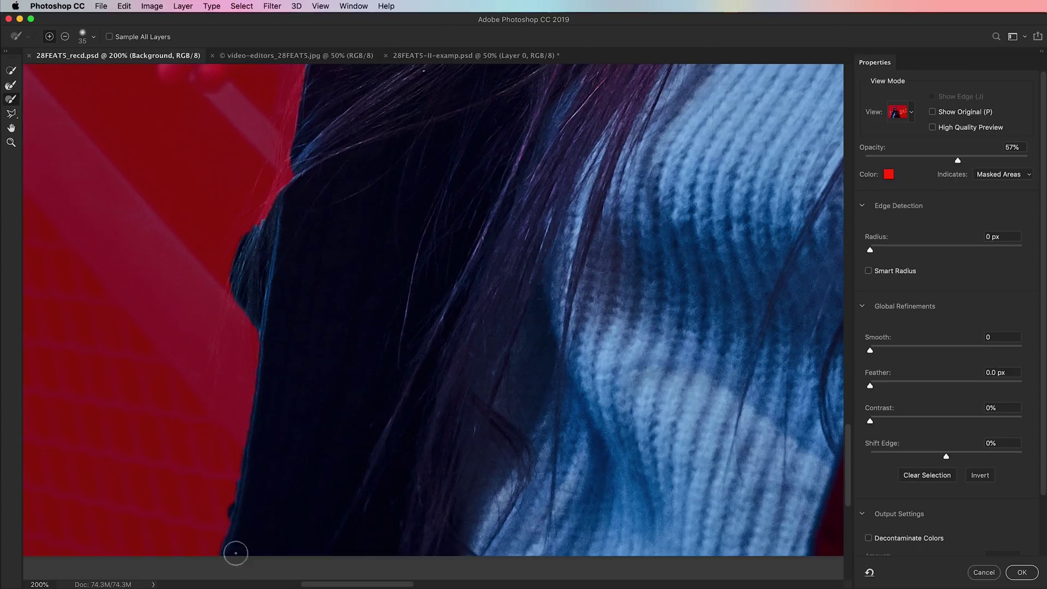
pyautogui.press('alt')
pyautogui.scroll(5, 272, 273)
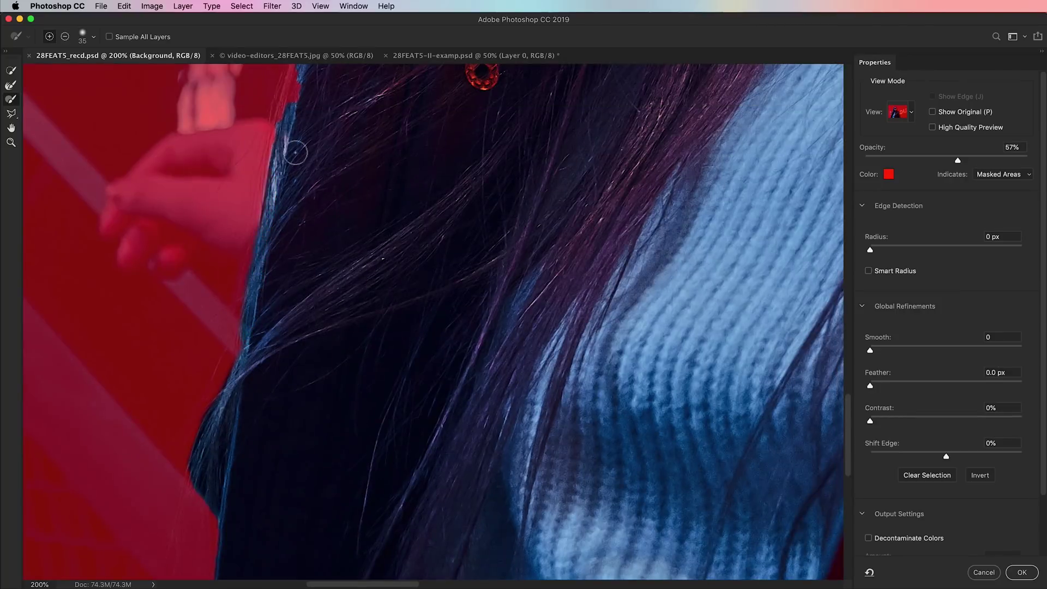
pyautogui.scroll(5, 283, 190)
pyautogui.scroll(5, 277, 226)
pyautogui.scroll(5, 308, 191)
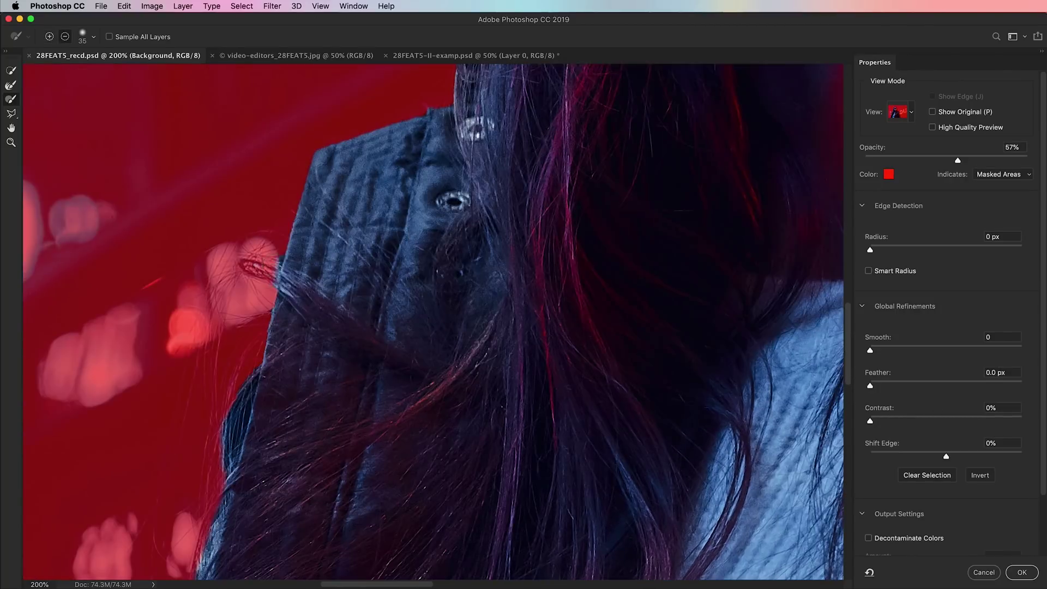
pyautogui.scroll(5, 256, 286)
pyautogui.hscroll(4, 294, 332)
pyautogui.scroll(5, 324, 280)
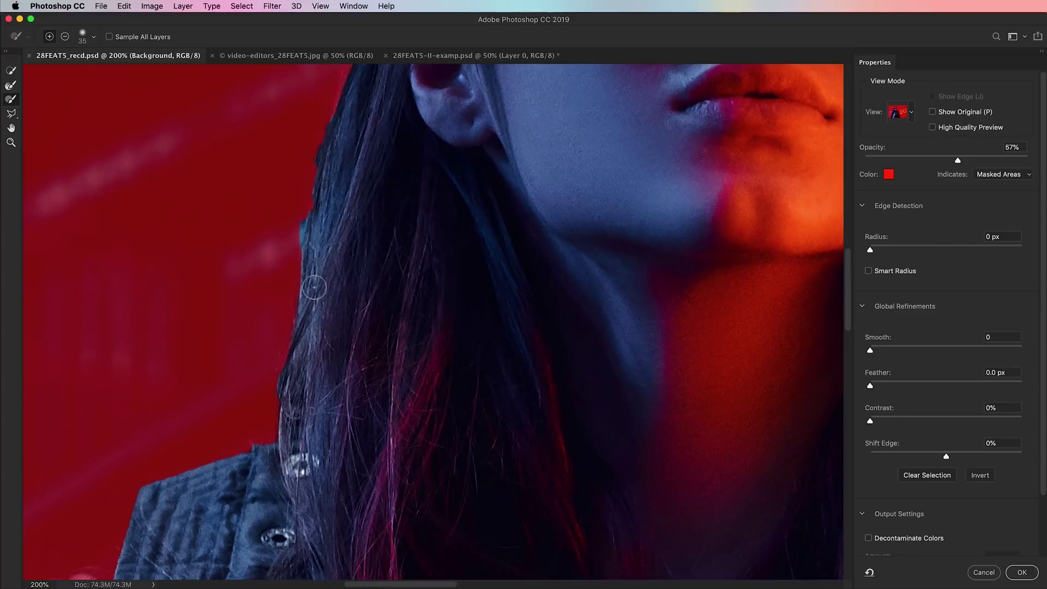
pyautogui.scroll(5, 327, 218)
pyautogui.scroll(5, 335, 221)
pyautogui.hscroll(1, 327, 305)
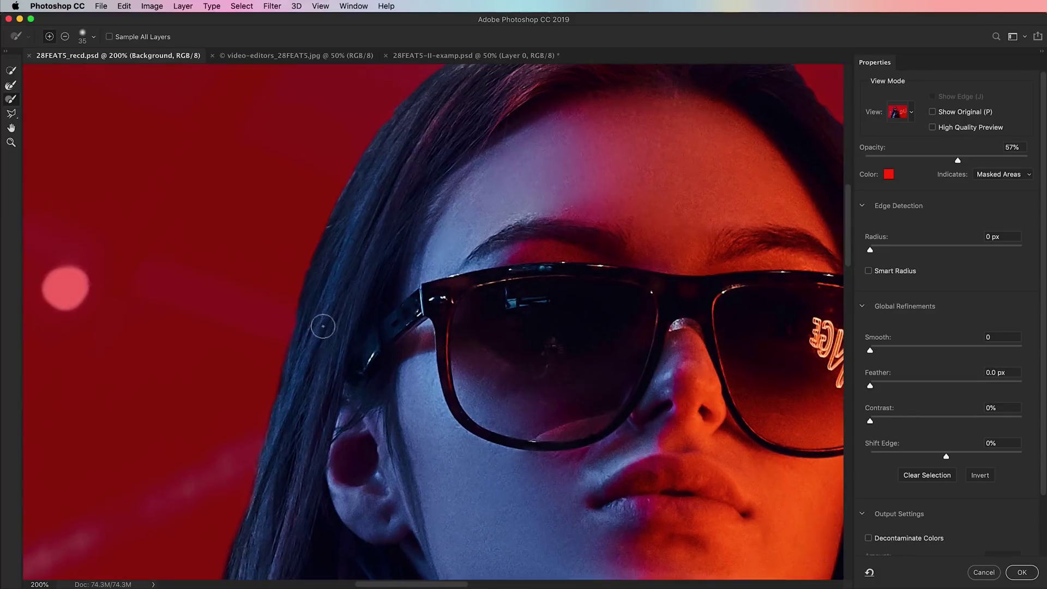
pyautogui.scroll(5, 415, 172)
pyautogui.hscroll(2, 414, 172)
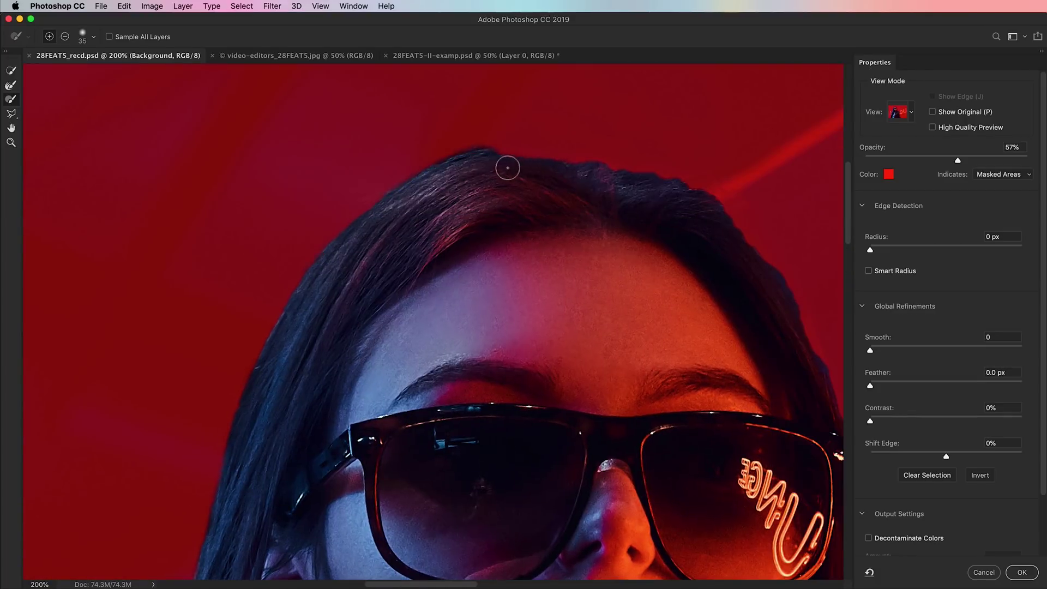
pyautogui.moveTo(728, 233); pyautogui.dragTo(455, 167)
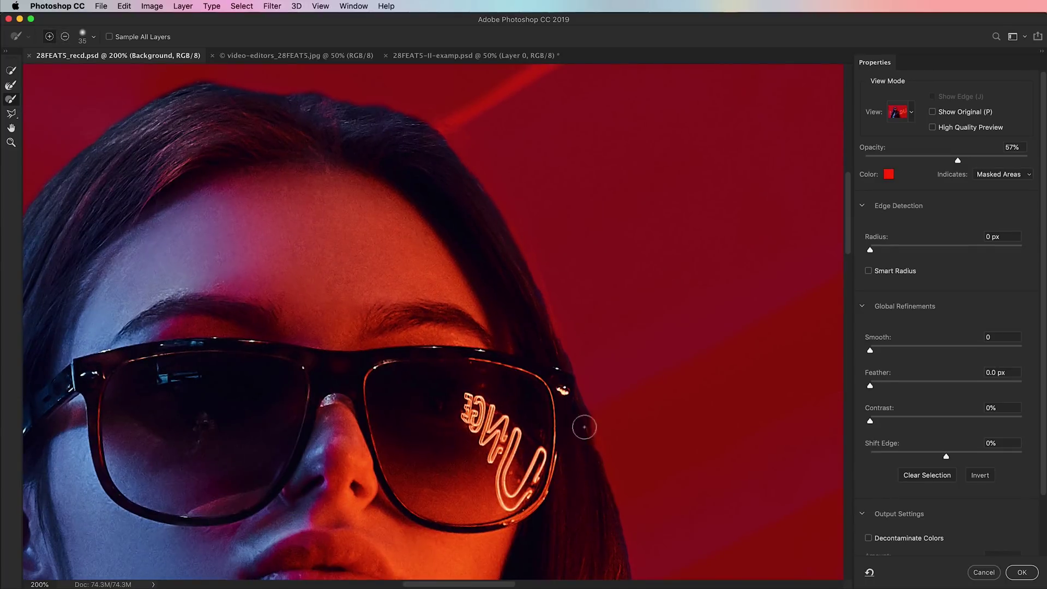
pyautogui.scroll(-5, 583, 331)
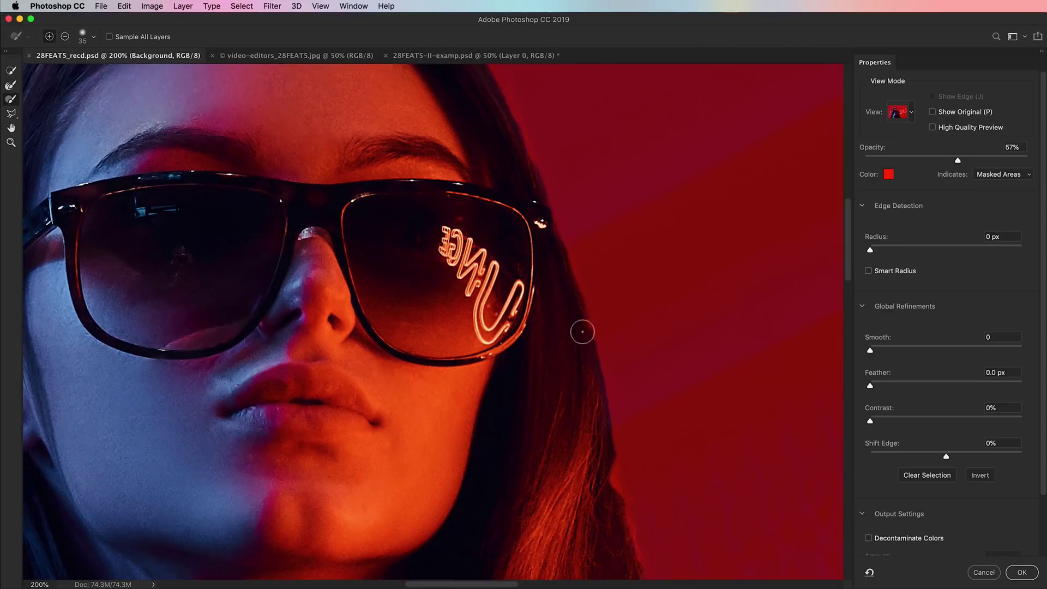
pyautogui.scroll(-6, 568, 393)
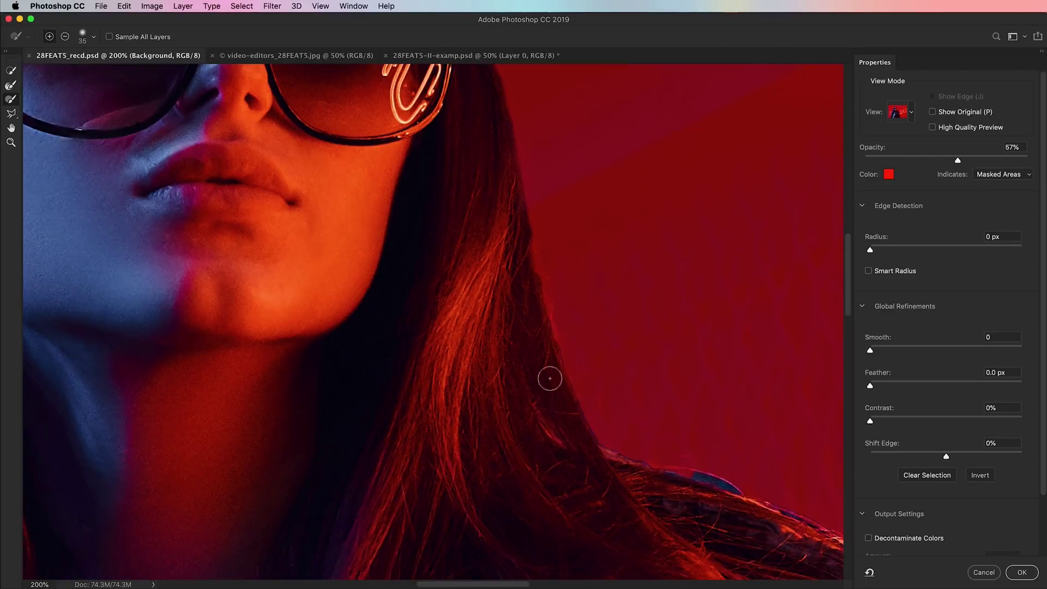
# - Subtract background along the right hair and shoulder edge with a size-20 brush, then fit on screen
pyautogui.press('alt')
pyautogui.moveTo(788, 507); pyautogui.dragTo(490, 334)
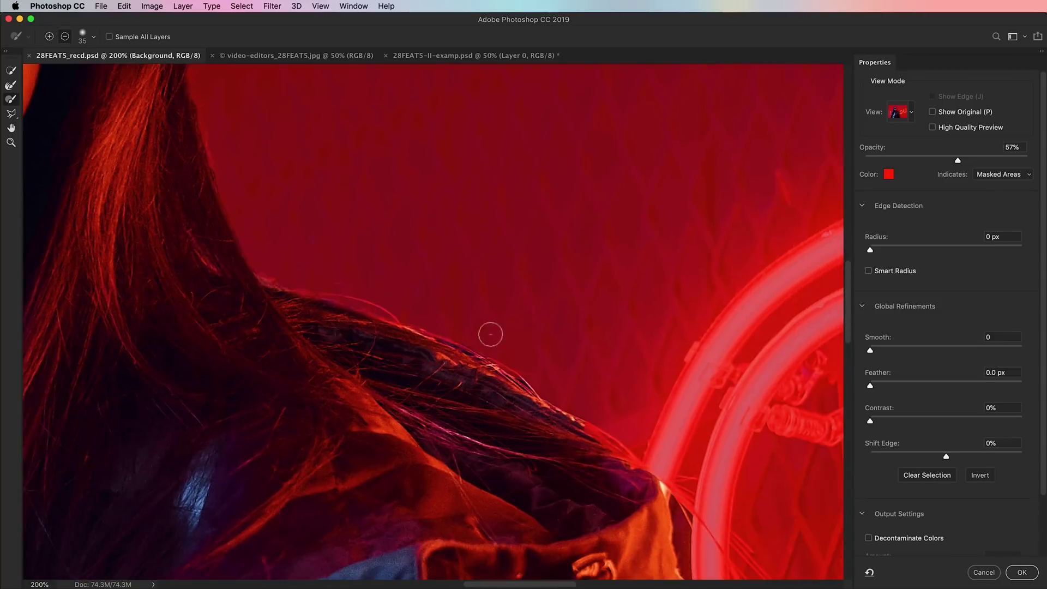
pyautogui.moveTo(636, 476)
pyautogui.mouseDown()
pyautogui.moveTo(463, 211)
pyautogui.moveTo(464, 311)
pyautogui.mouseUp()
pyautogui.scroll(-10, 468, 248)
pyautogui.hscroll(2, 468, 248)
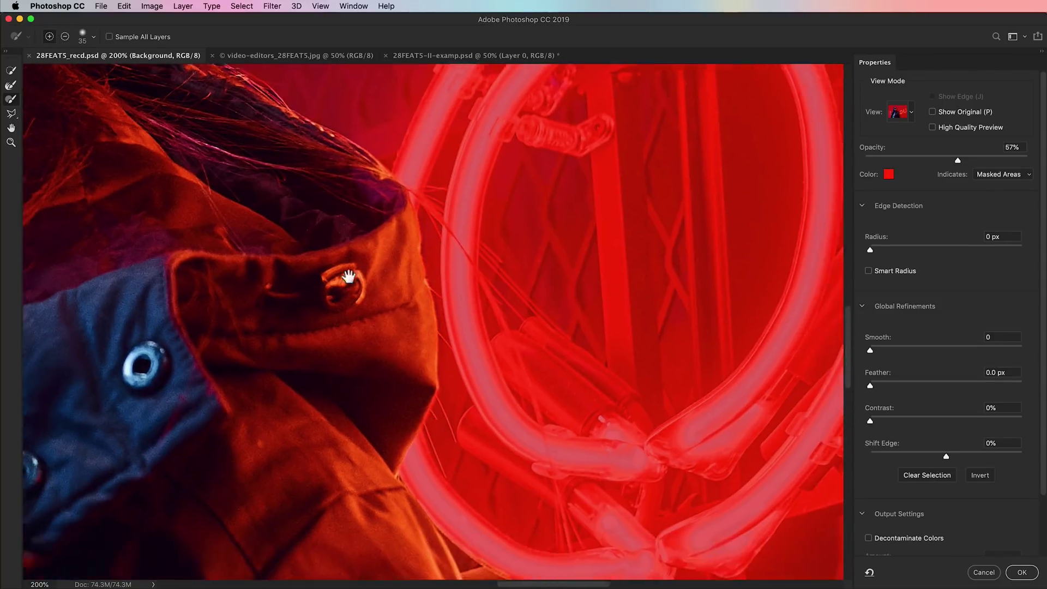
pyautogui.press('[')
pyautogui.press('alt')
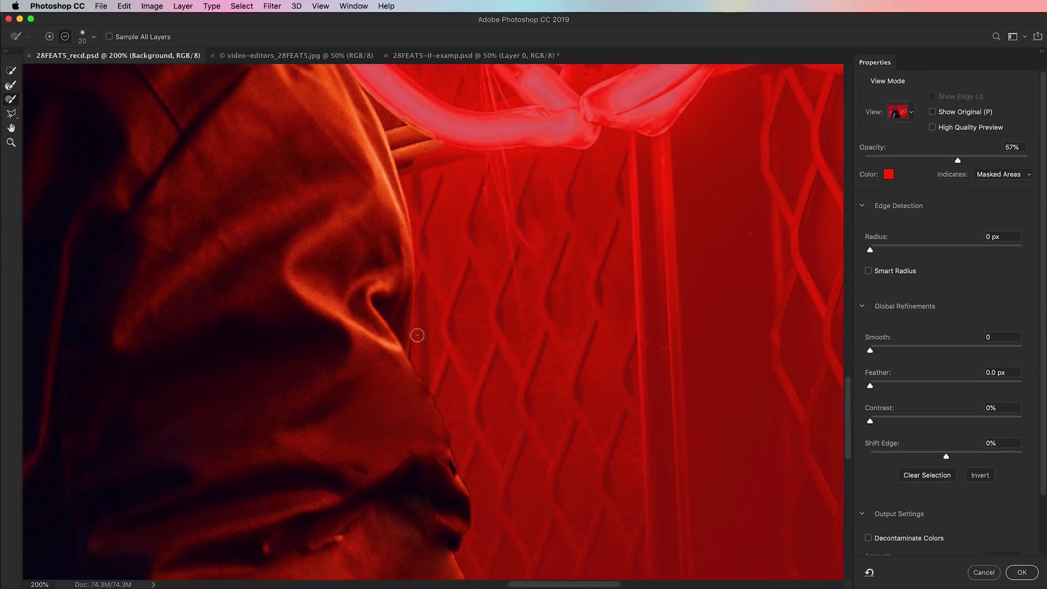
pyautogui.moveTo(467, 473); pyautogui.dragTo(504, 264)
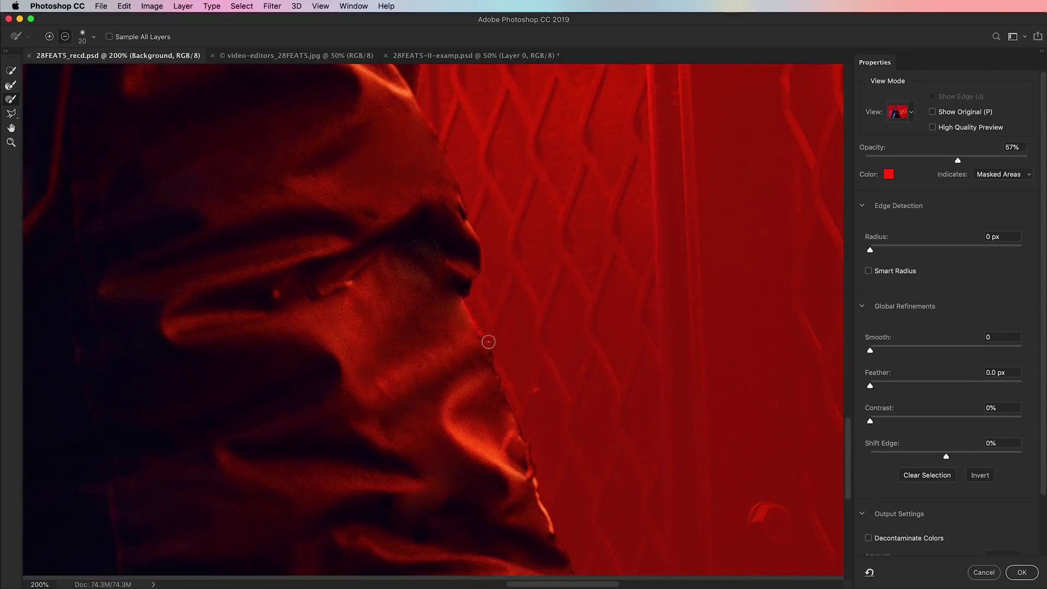
pyautogui.press('super+minus')
pyautogui.press('super+minus')
pyautogui.press('super+minus')
pyautogui.press('super+minus')
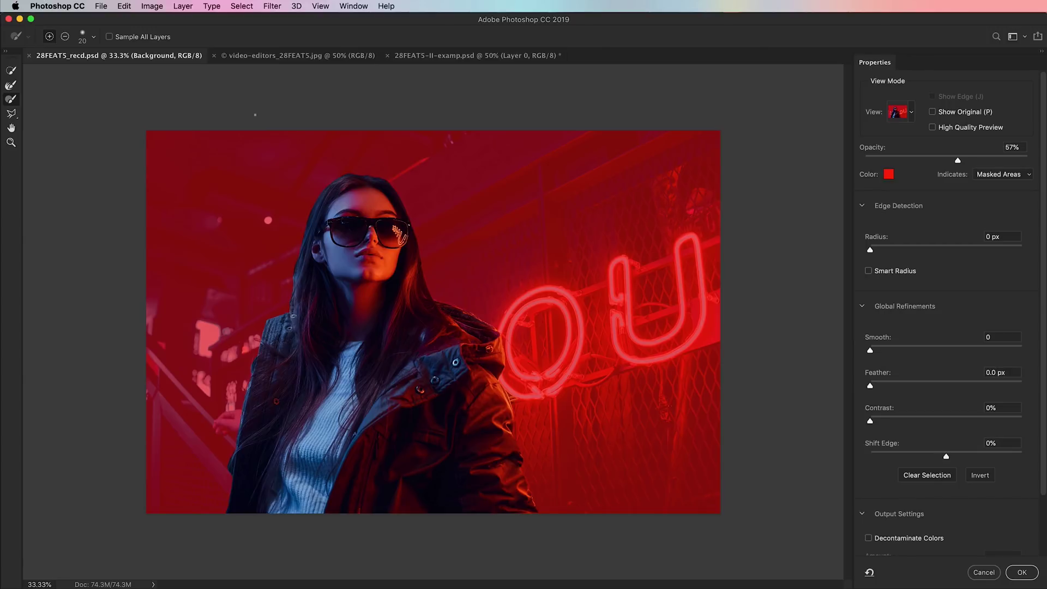
# - Set Output To: New Layer with Layer Mask and apply the refined selection
pyautogui.click(13, 85)
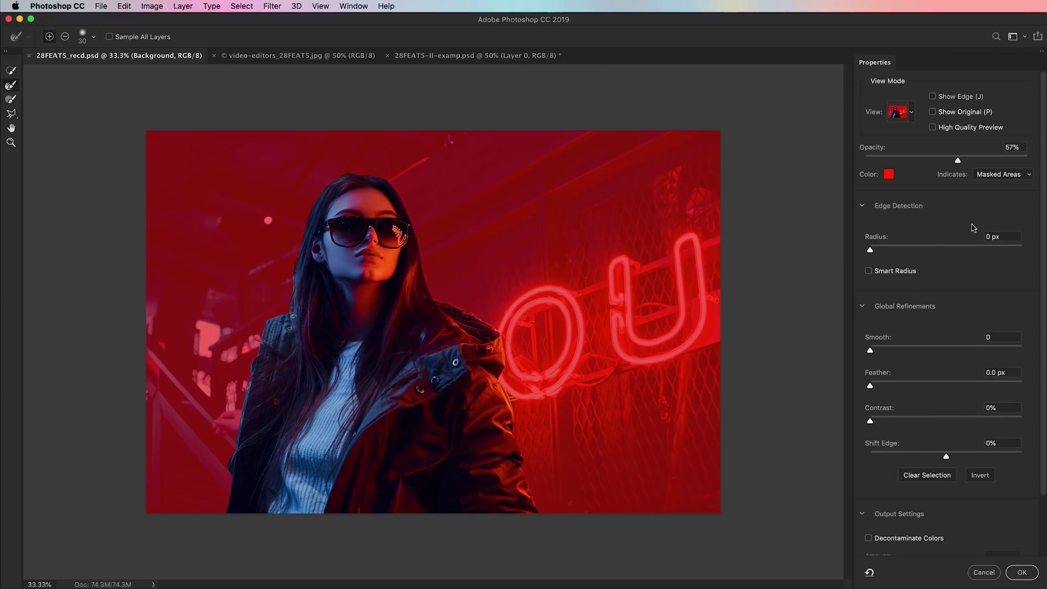
pyautogui.scroll(-3, 1019, 367)
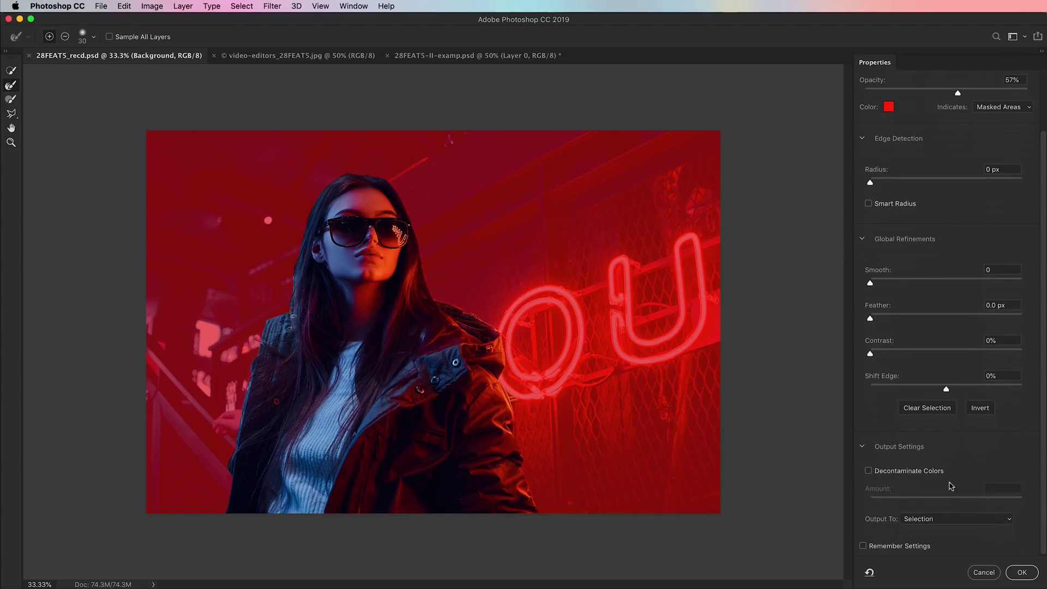
pyautogui.click(933, 519)
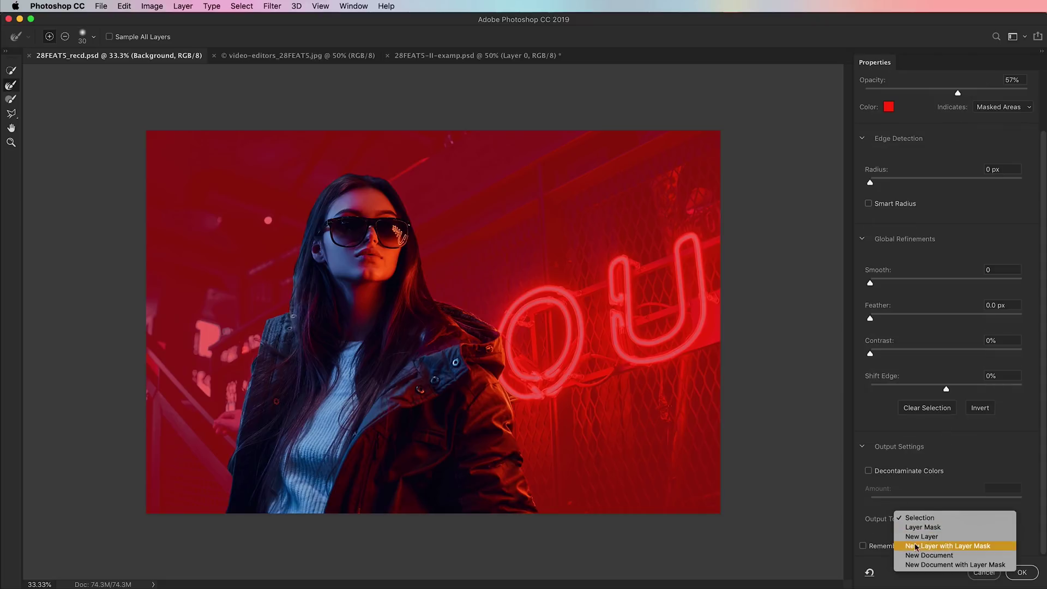
pyautogui.click(964, 546)
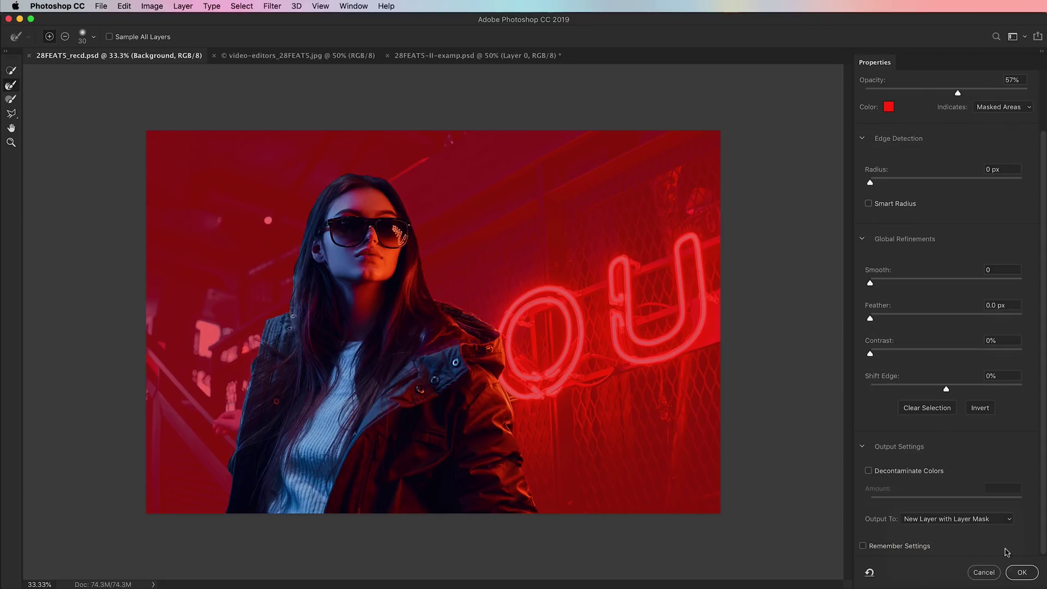
pyautogui.click(1023, 573)
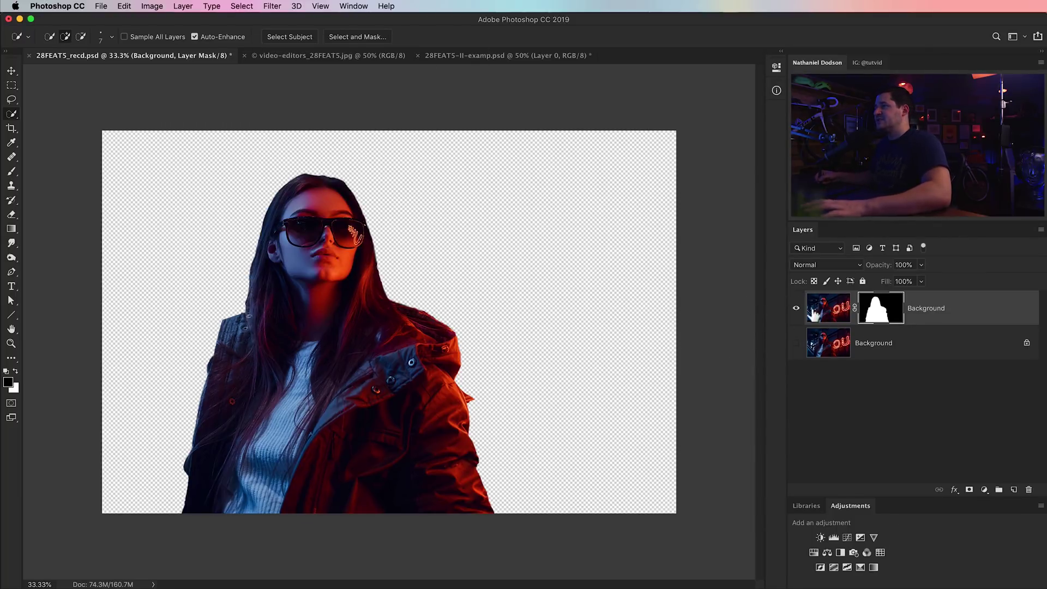
# - Show and select the original background layer, then convert Layer 0 to a smart object
pyautogui.click(795, 343)
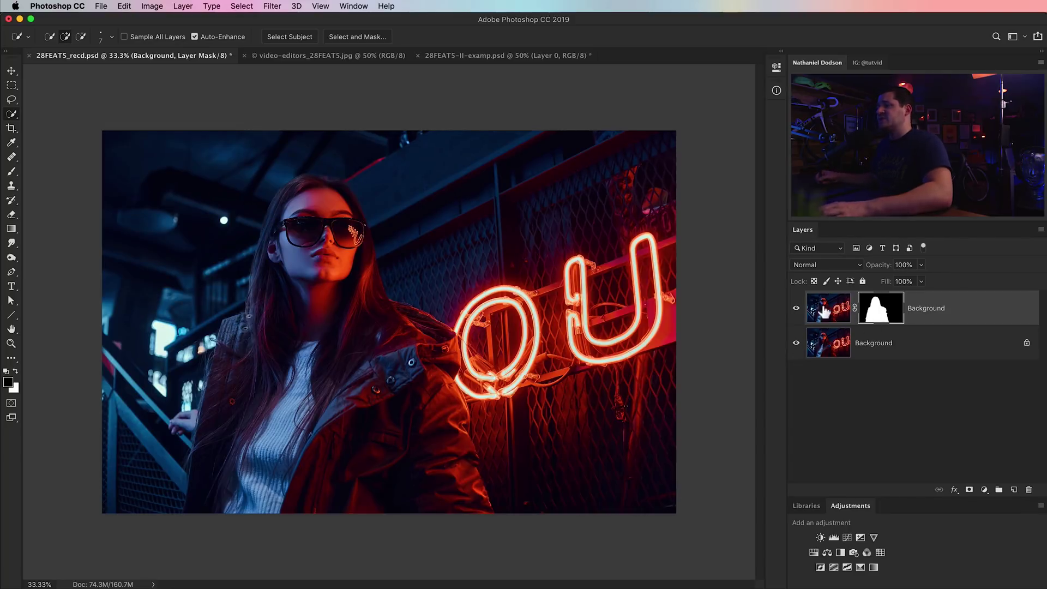
pyautogui.click(840, 347)
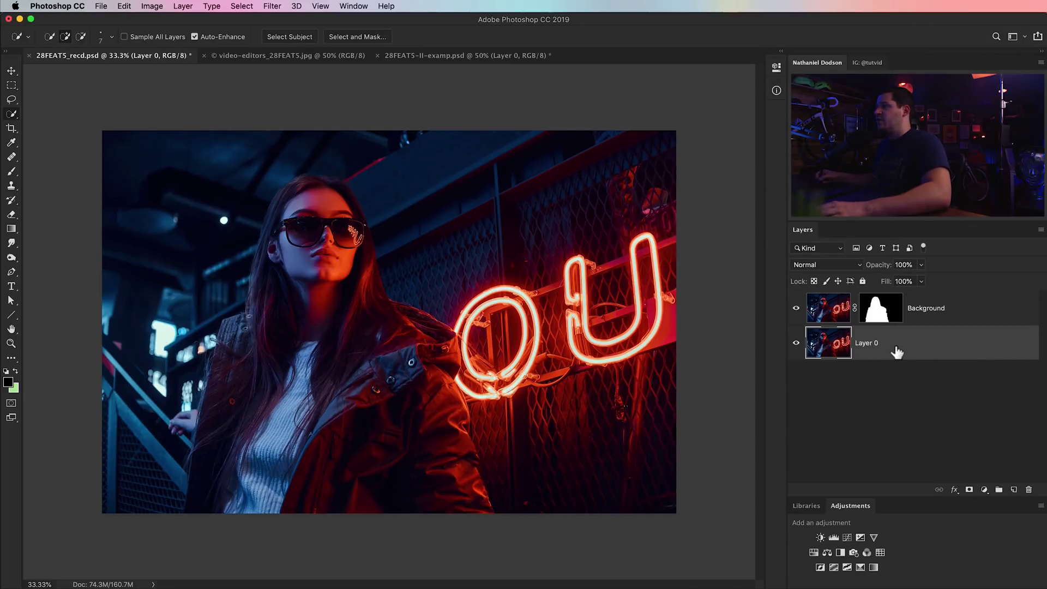
pyautogui.rightClick(920, 339)
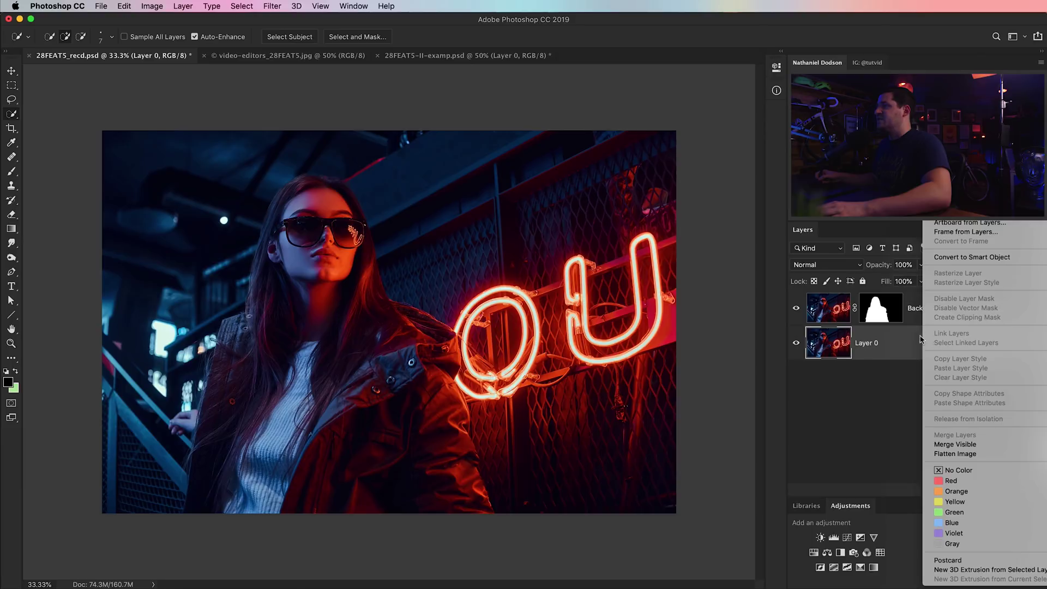
pyautogui.click(955, 259)
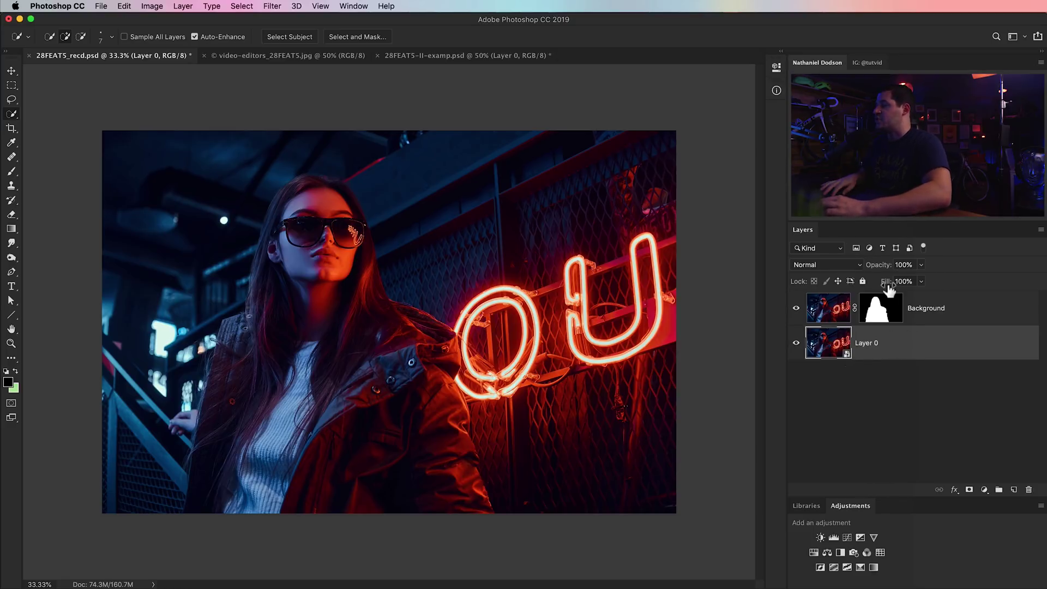
# - Apply Filter > Blur Gallery > Field Blur to the Layer 0 smart object
pyautogui.click(267, 7)
pyautogui.moveTo(312, 147)
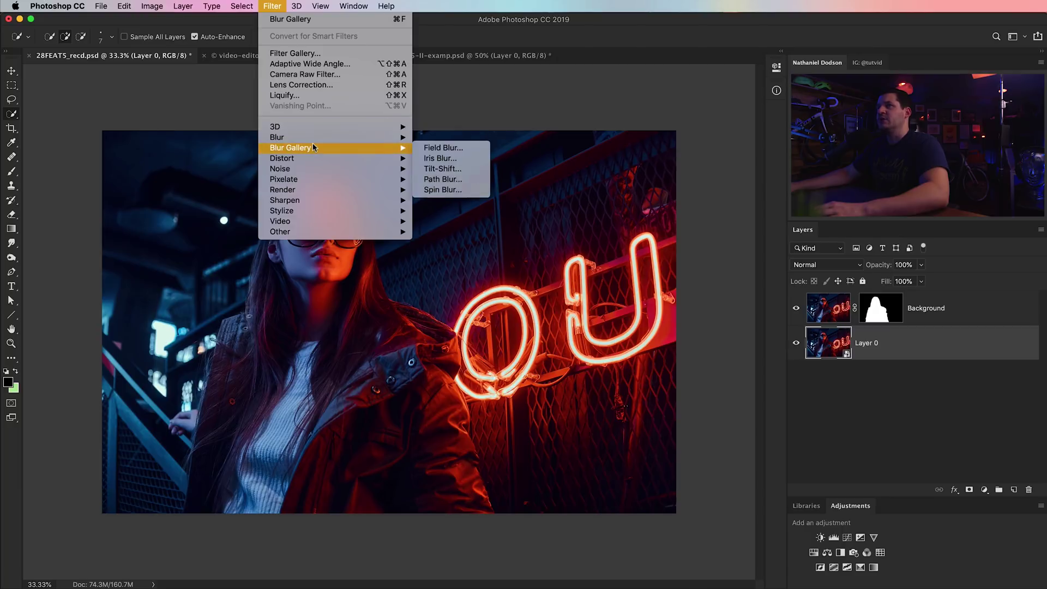
pyautogui.click(445, 149)
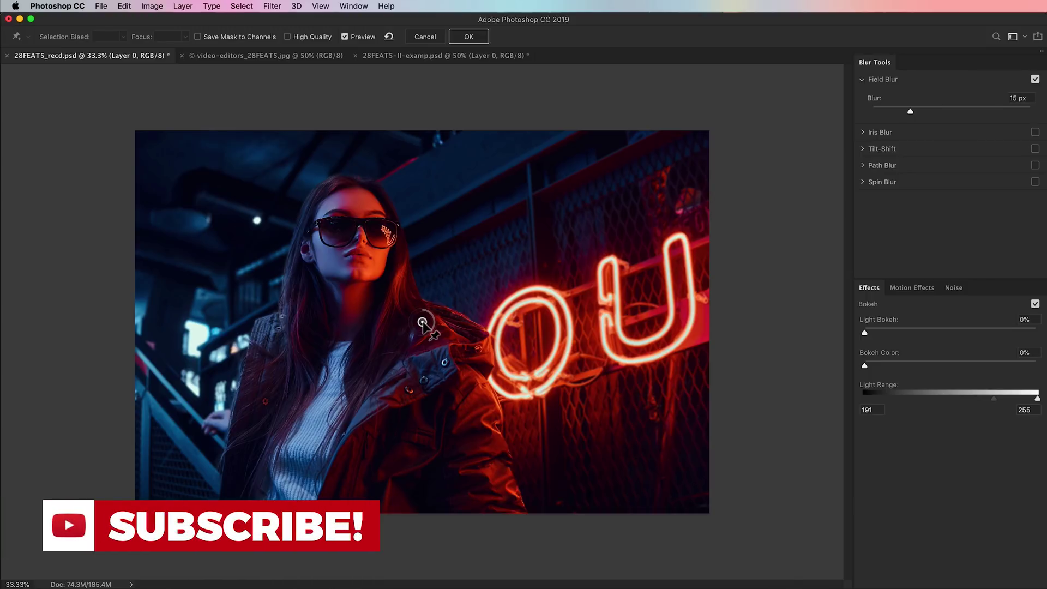
# - Place a 120 px blur pin near the ceiling and a 150 px pin on the neon sign
pyautogui.moveTo(422, 322); pyautogui.dragTo(404, 184)
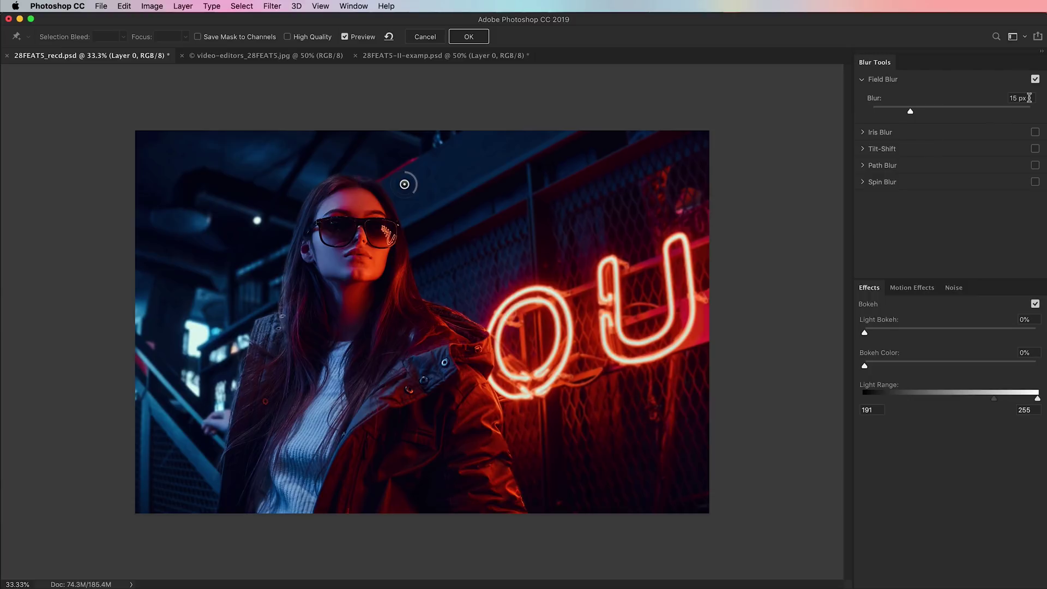
pyautogui.write('120')
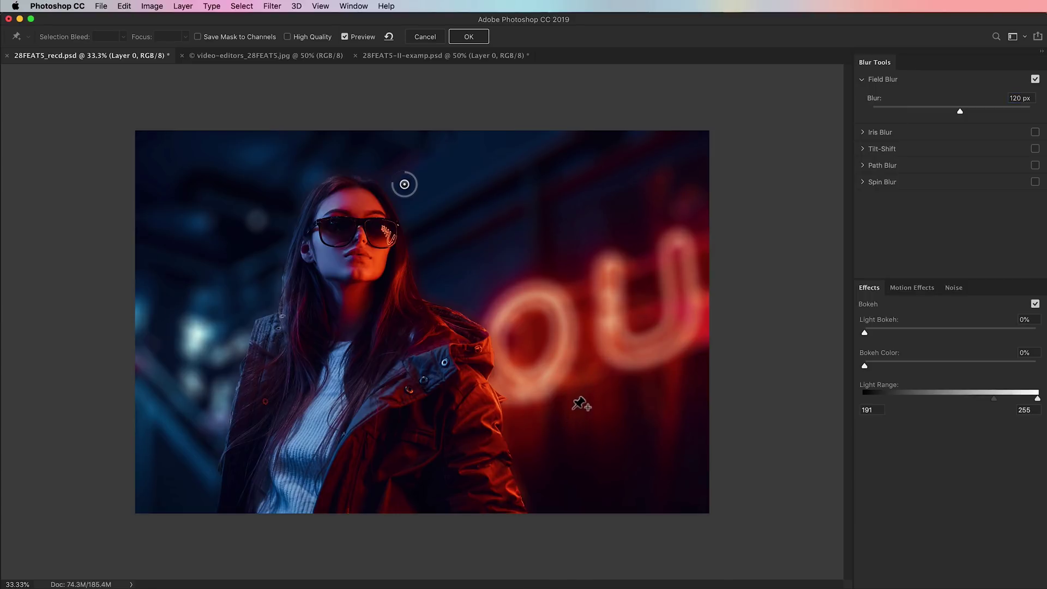
pyautogui.click(548, 416)
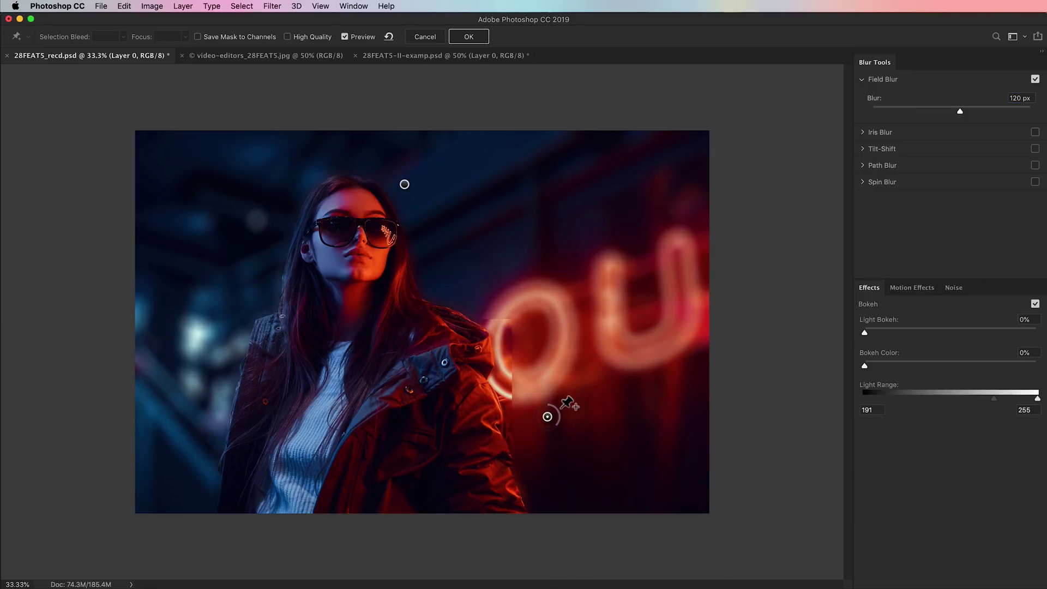
pyautogui.click(1015, 98)
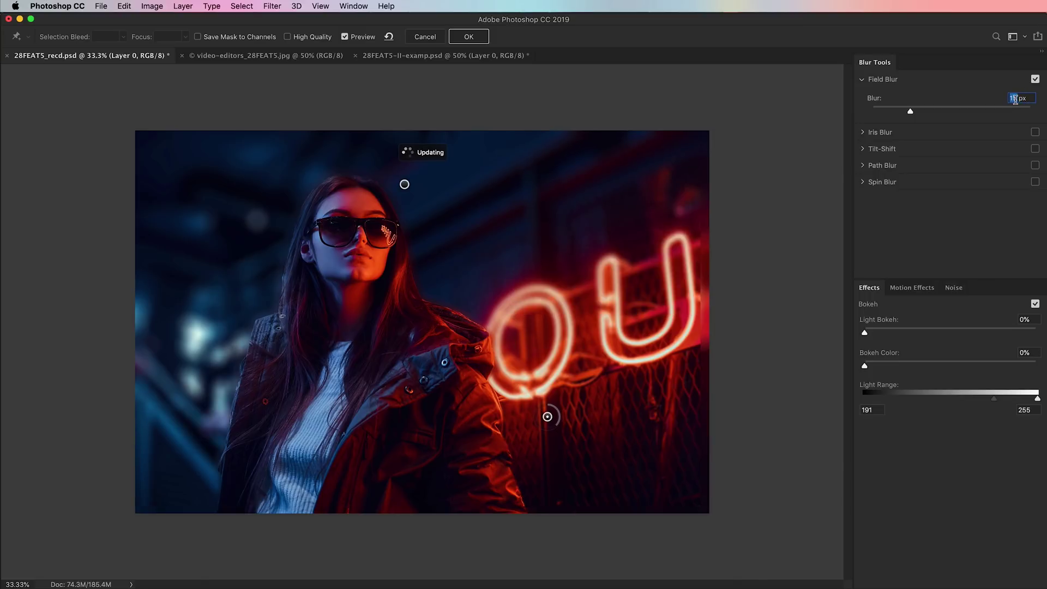
pyautogui.write('150')
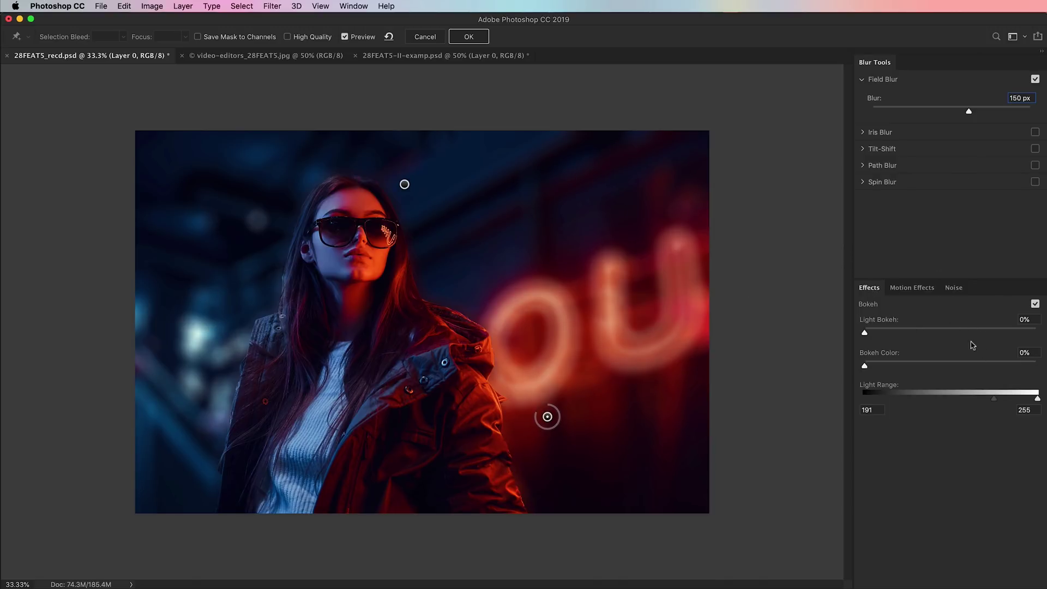
# - Set Light Bokeh to 75%, Bokeh Color to 20%, and the Light Range start to 230
pyautogui.moveTo(867, 334); pyautogui.dragTo(870, 335)
pyautogui.moveTo(953, 338); pyautogui.dragTo(992, 336)
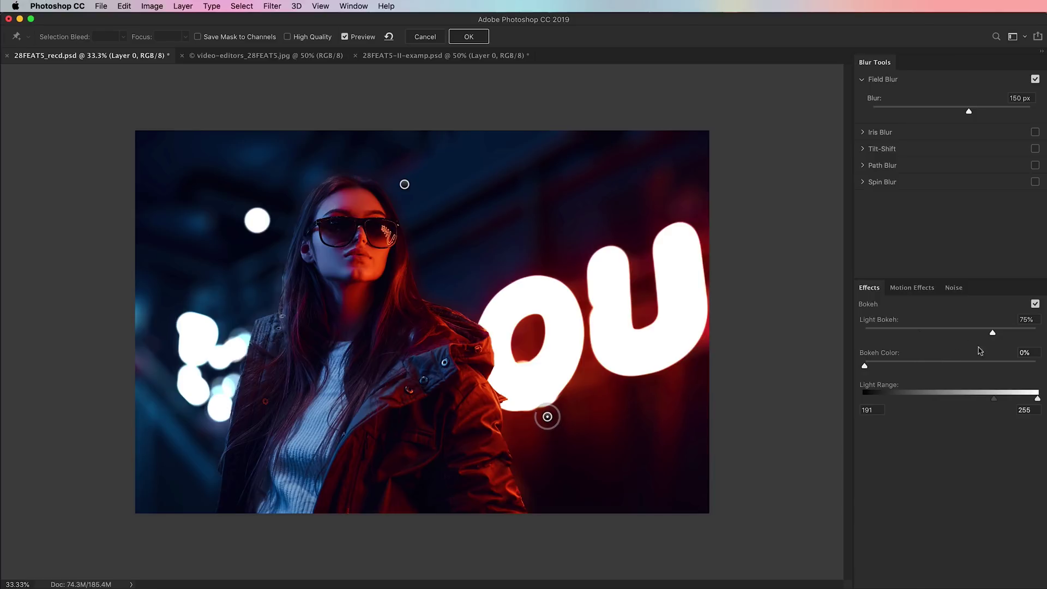
pyautogui.click(894, 363)
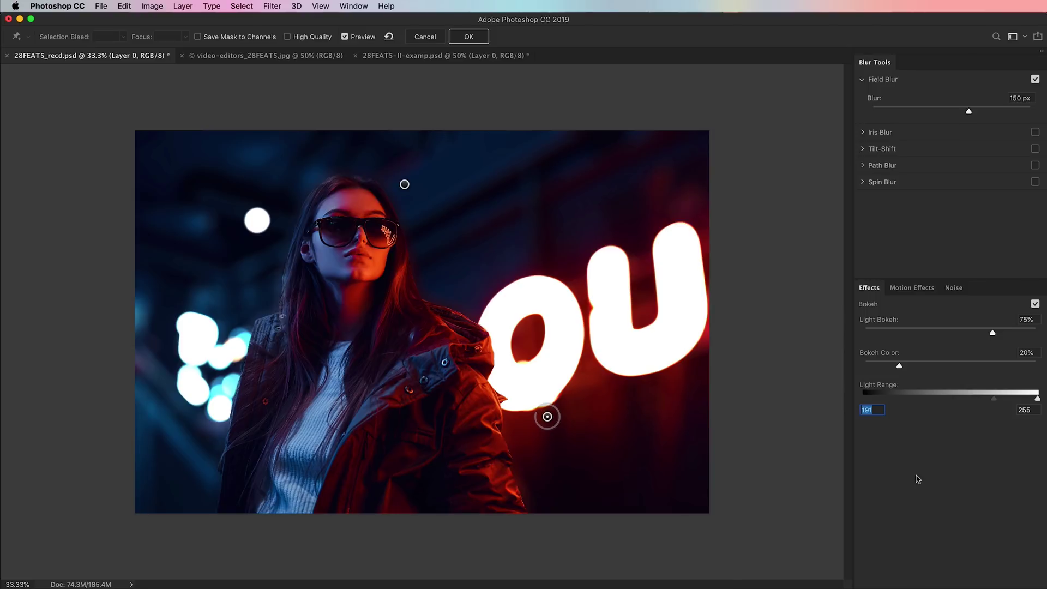
pyautogui.write('230')
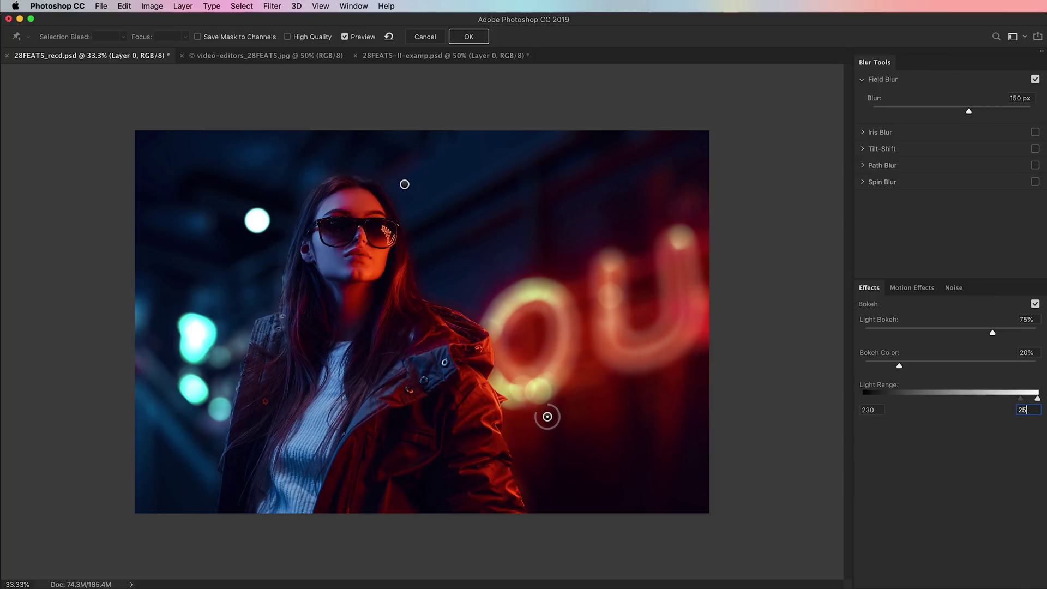
# - Try Light Range values of 235 for the low end and 245 for the high end
pyautogui.write('0')
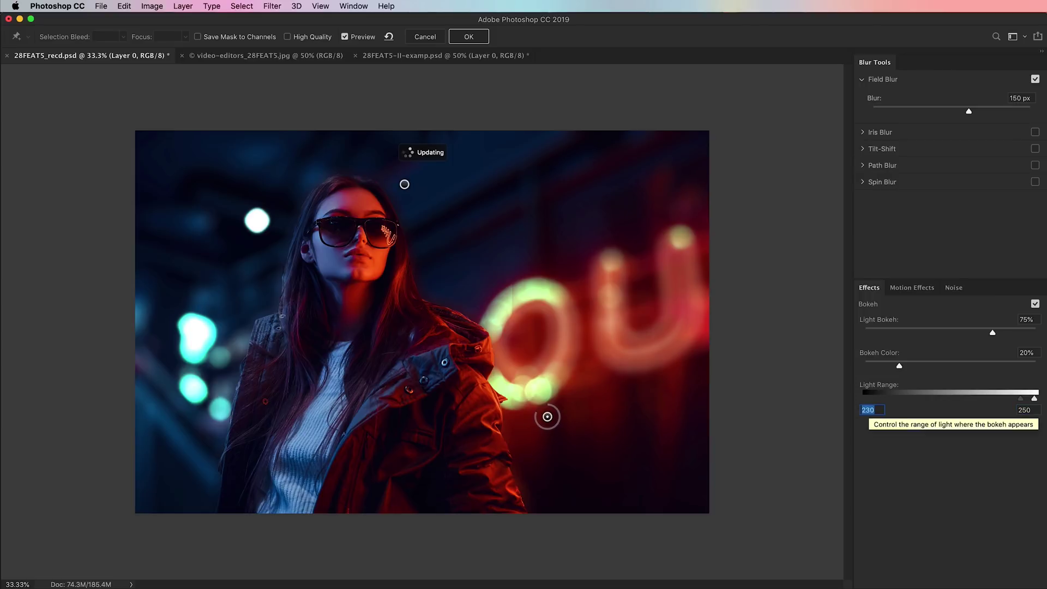
pyautogui.write('235')
pyautogui.press('Return')
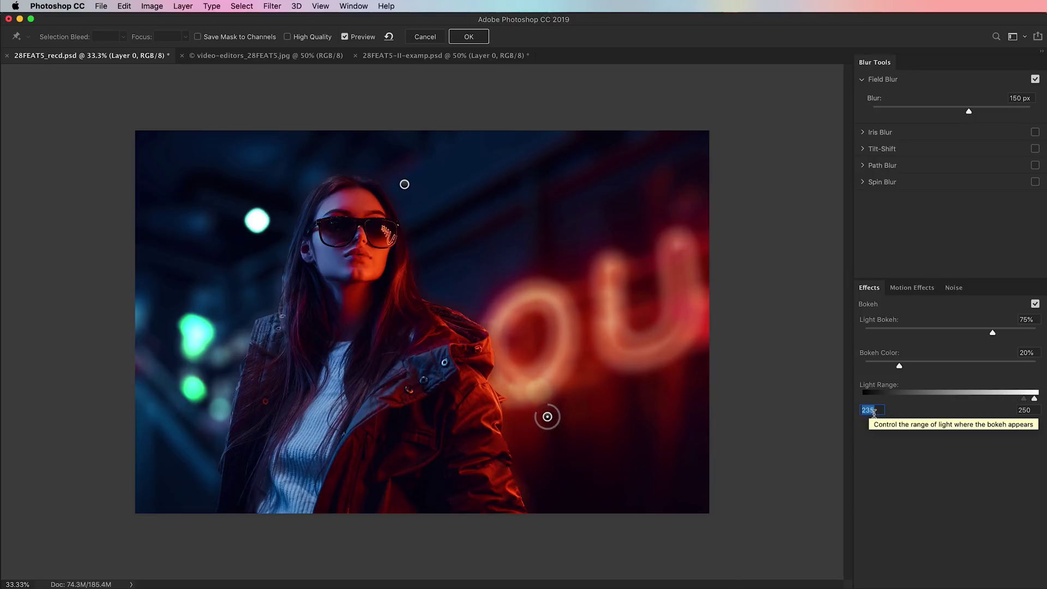
pyautogui.write('23')
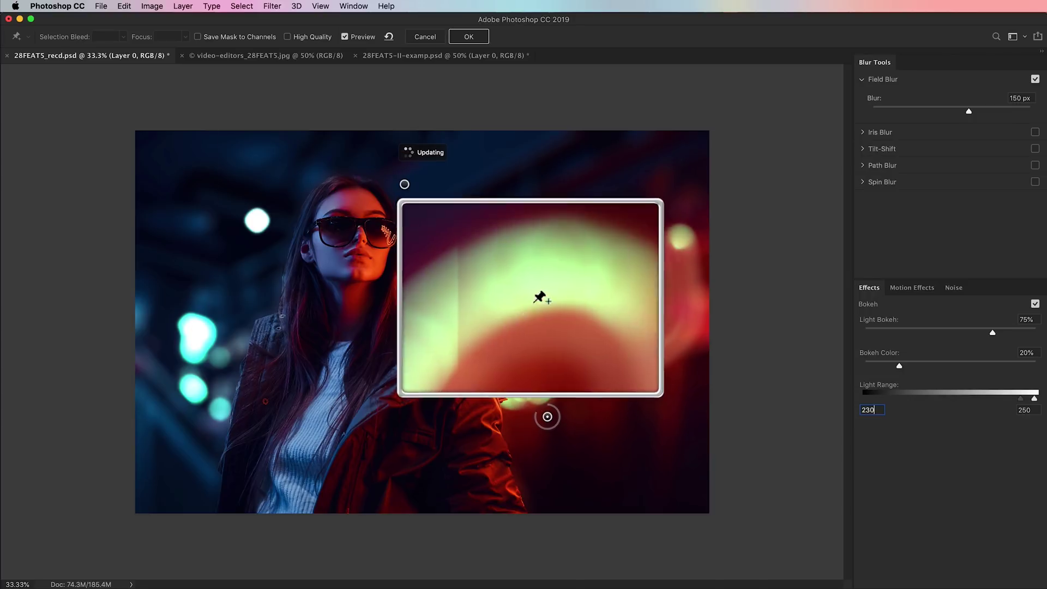
pyautogui.click(1025, 410)
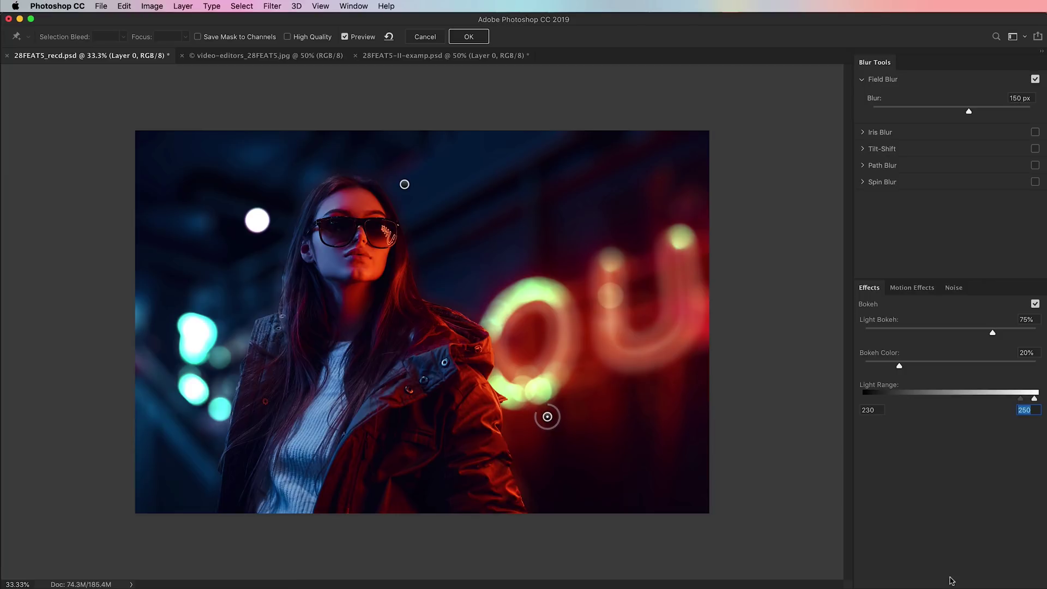
pyautogui.write('245')
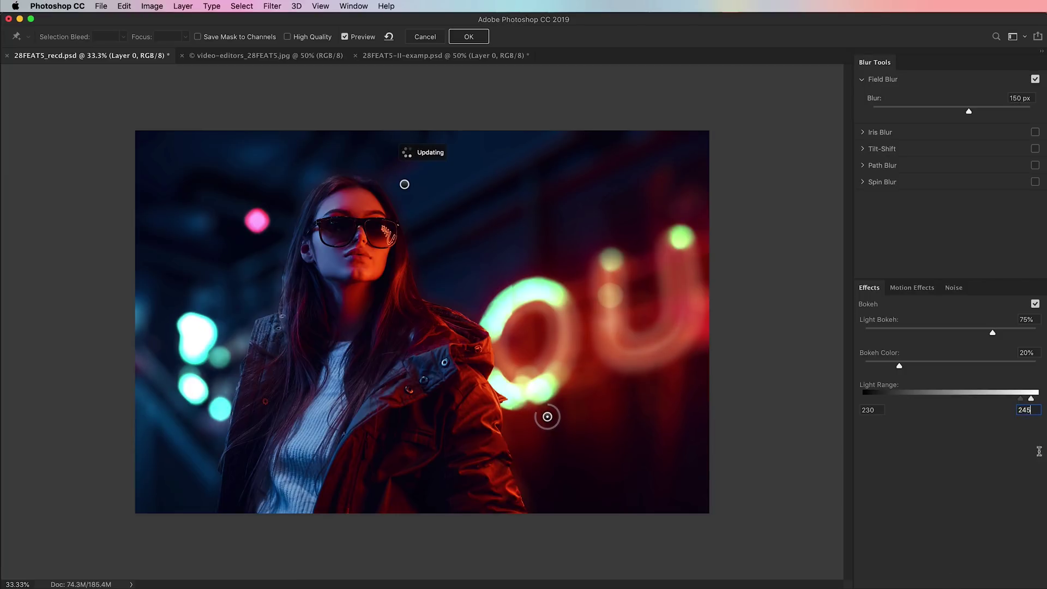
pyautogui.press('Return')
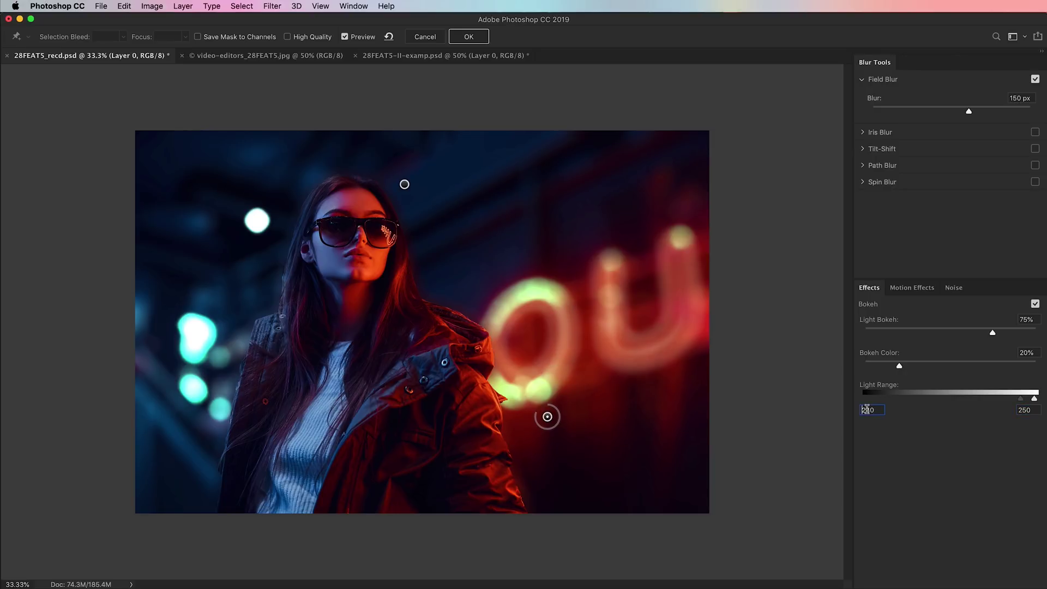
# - Settle the Light Range at 232–249 and apply the Field Blur
pyautogui.press('Return')
pyautogui.write('235')
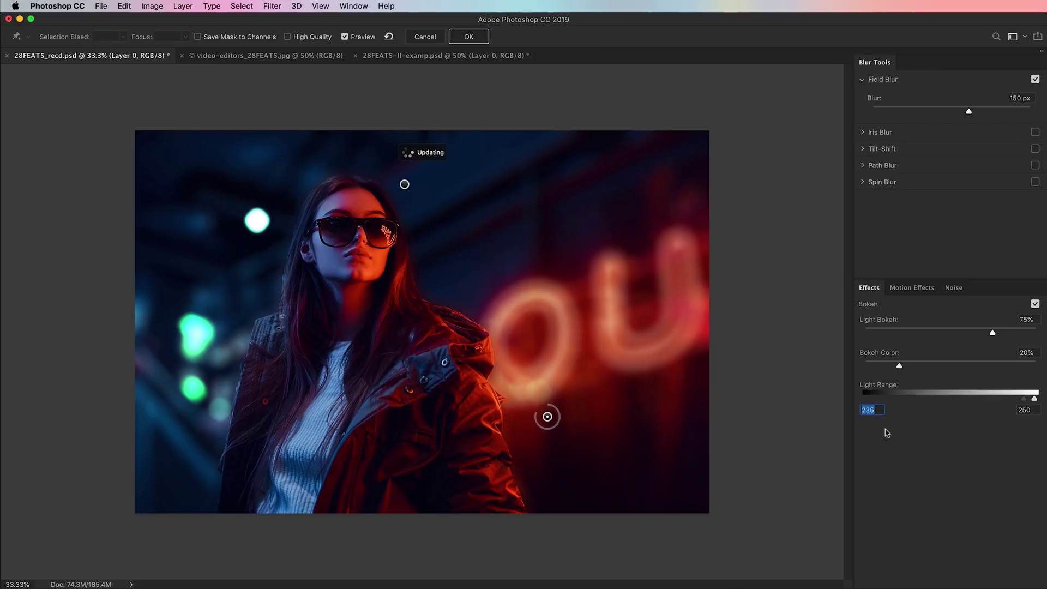
pyautogui.press('Down')
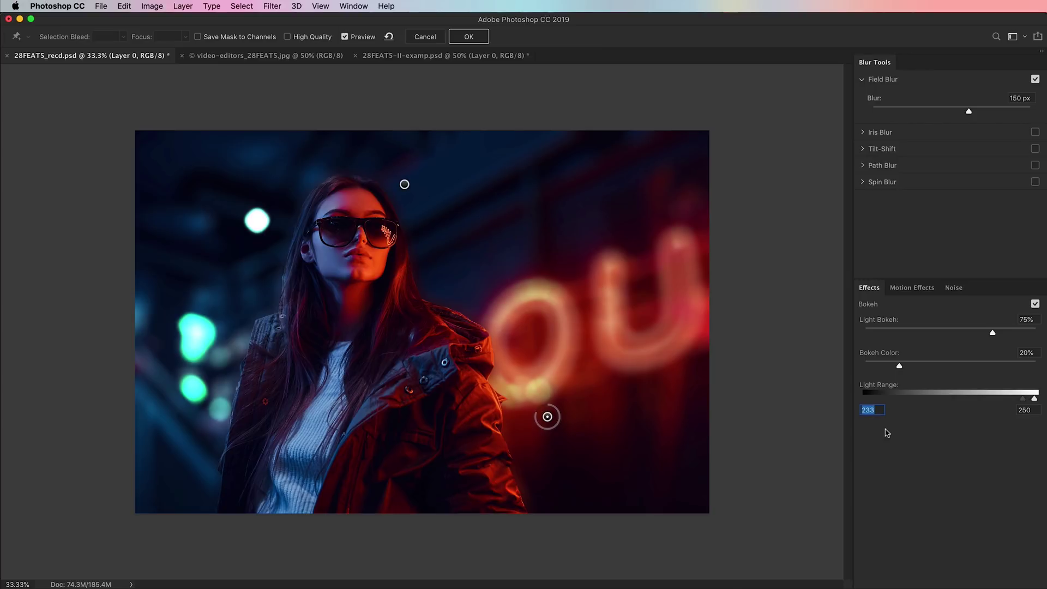
pyautogui.press('Down')
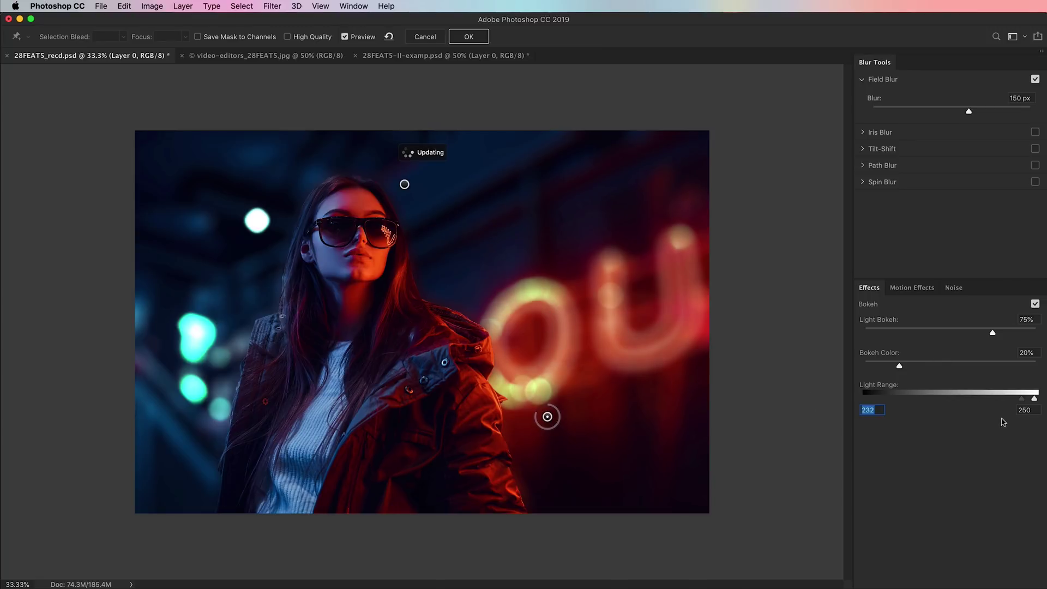
pyautogui.click(1027, 412)
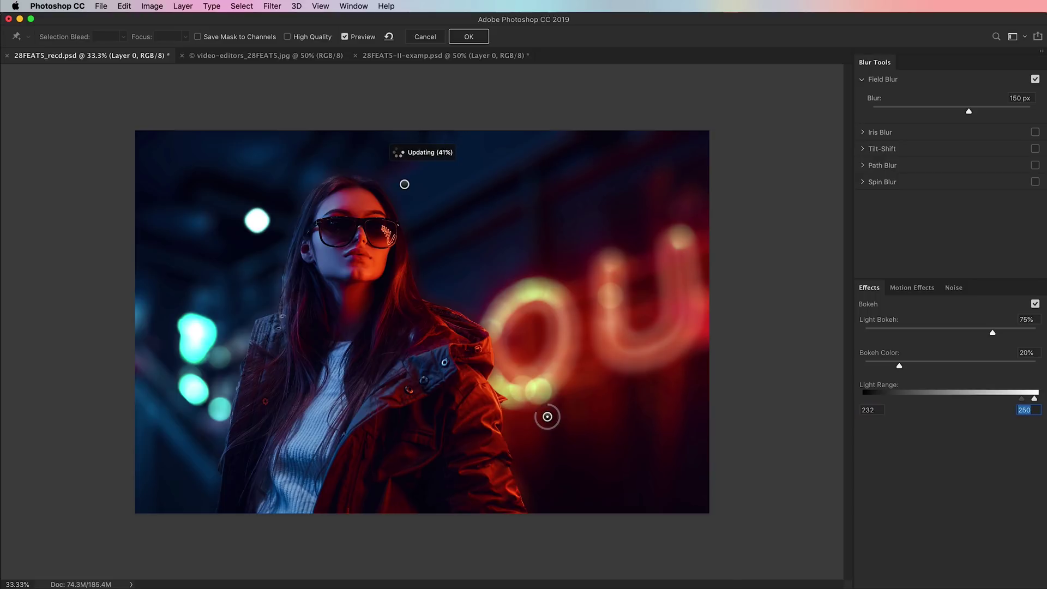
pyautogui.press('Down')
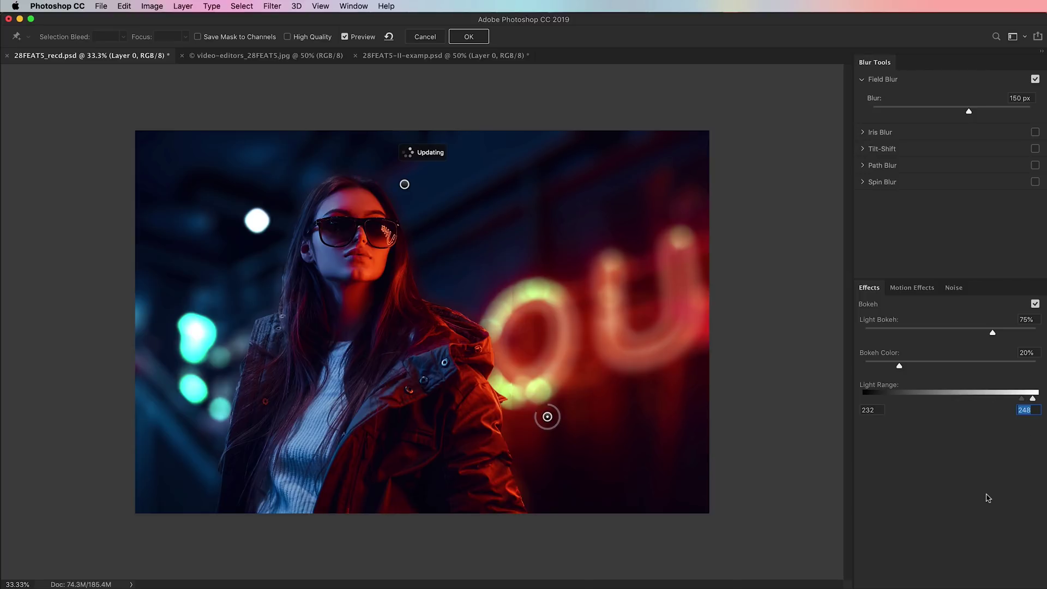
pyautogui.press('Up')
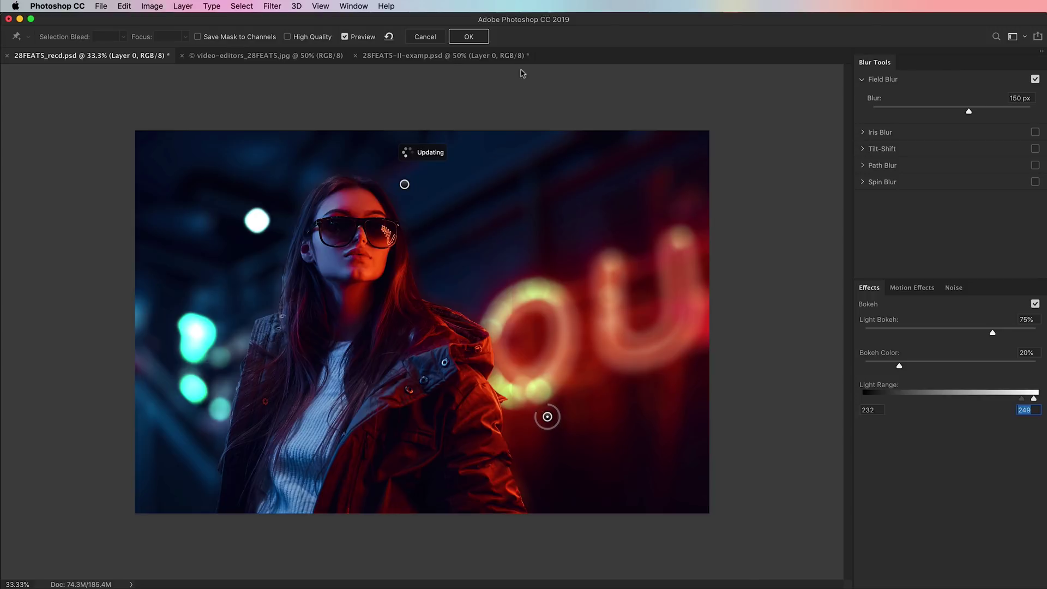
pyautogui.click(467, 37)
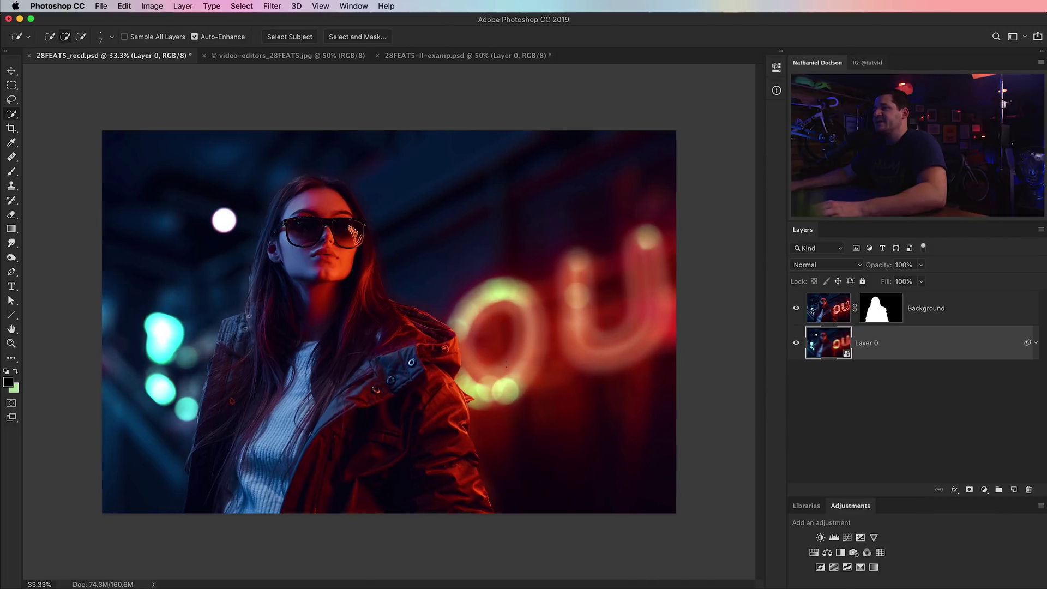
# - Zoom in to inspect the jacket, hood, face and hair edges against the bokeh, then zoom back out
pyautogui.click(926, 308)
pyautogui.press('z')
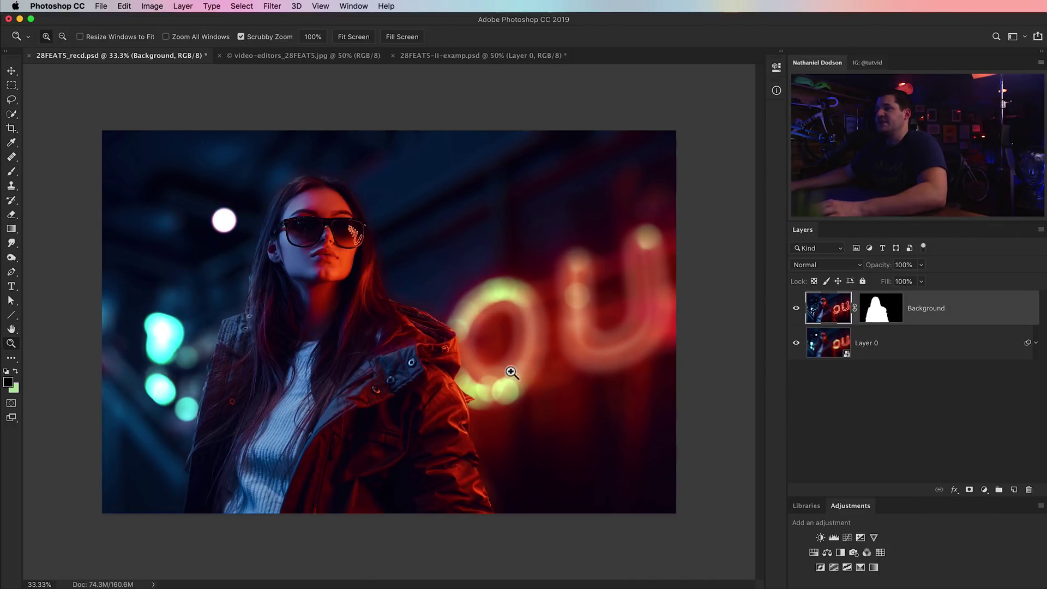
pyautogui.click(469, 400)
pyautogui.moveTo(469, 400); pyautogui.dragTo(463, 374)
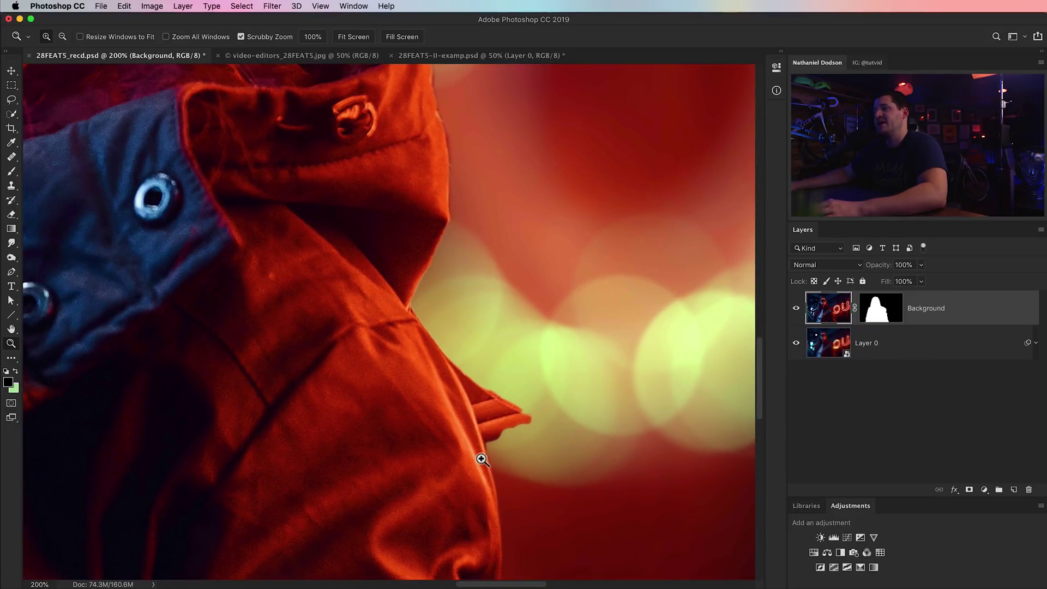
pyautogui.moveTo(407, 329); pyautogui.dragTo(415, 484)
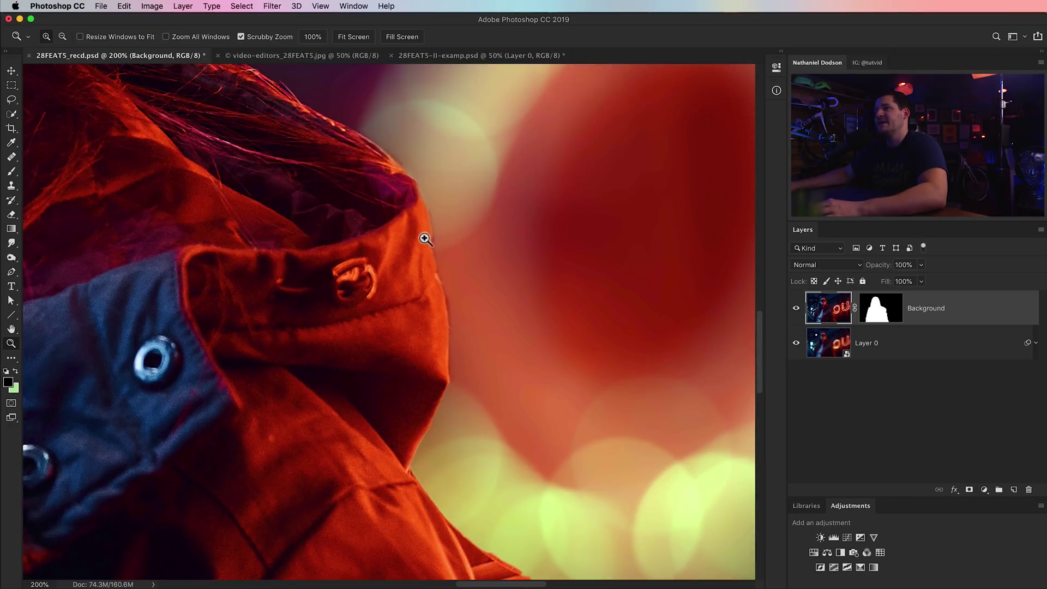
pyautogui.moveTo(438, 287); pyautogui.dragTo(496, 436)
pyautogui.moveTo(253, 247); pyautogui.dragTo(355, 434)
pyautogui.scroll(10, 327, 219)
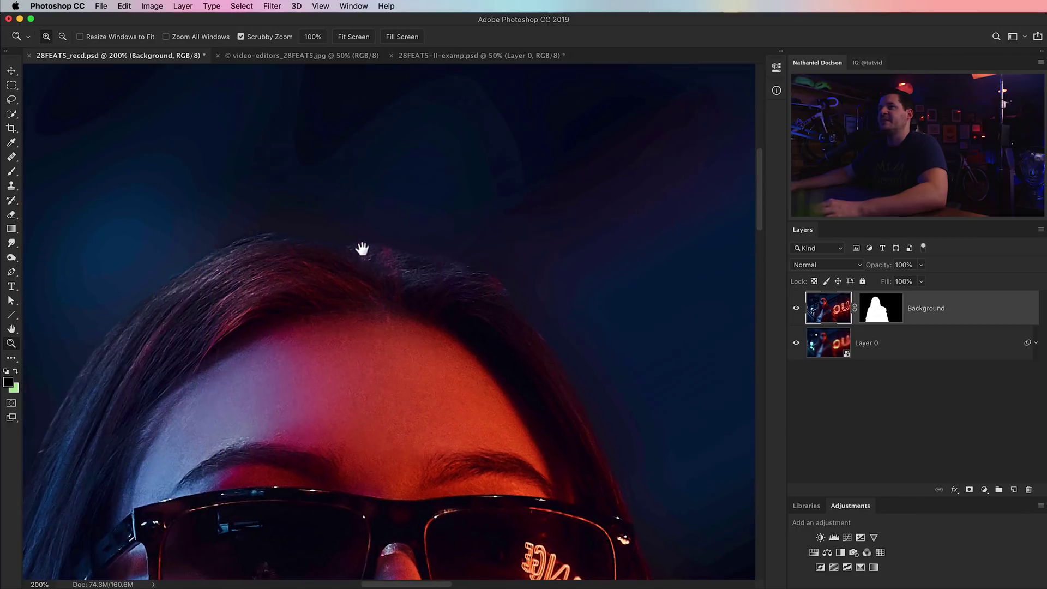
pyautogui.scroll(-16, 210, 221)
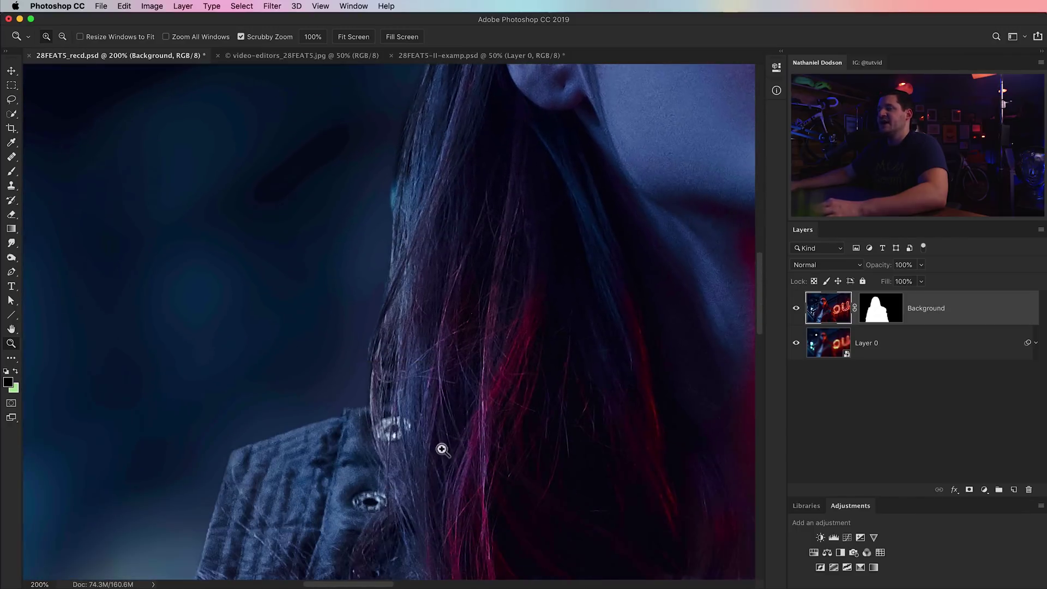
pyautogui.moveTo(441, 449); pyautogui.dragTo(495, 145)
pyautogui.press('super+minus')
pyautogui.press('super+minus')
pyautogui.press('super+minus')
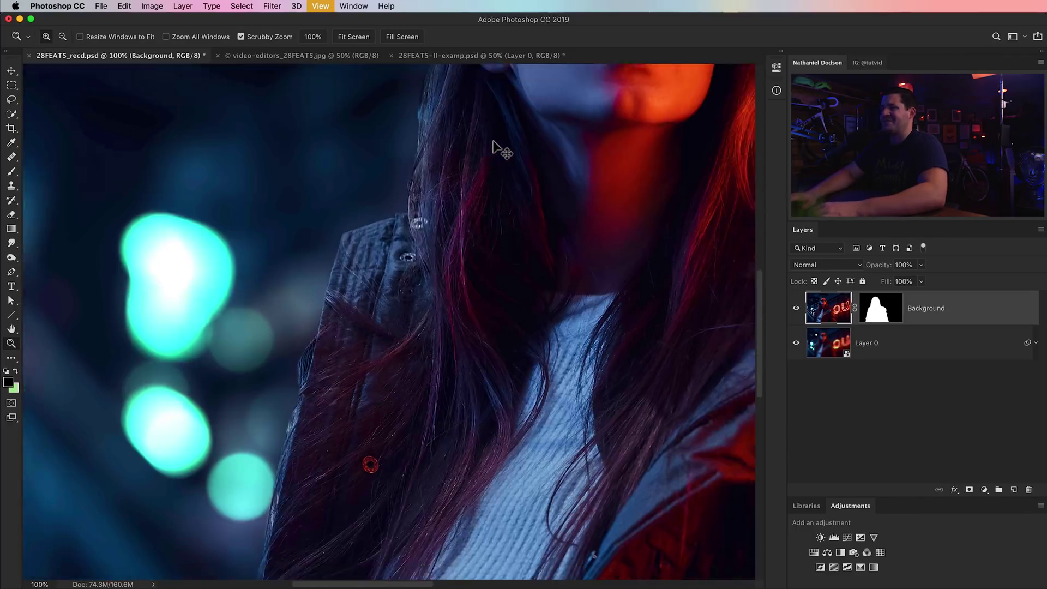
pyautogui.press('super+minus')
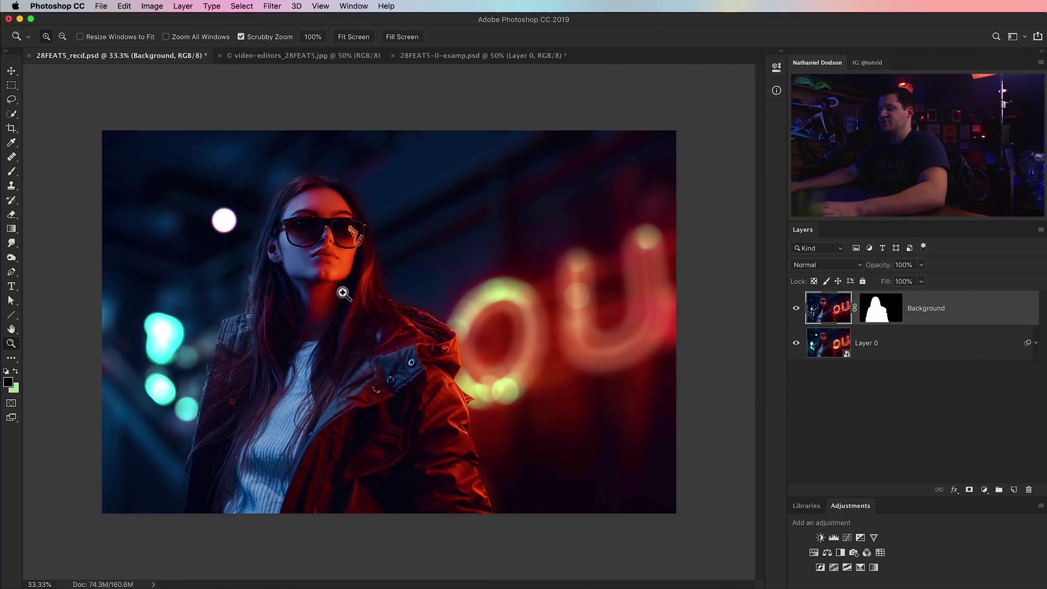
# - Glance at the group photo document, then expand Layer 0's Smart Filters in the neon portrait
pyautogui.press('v')
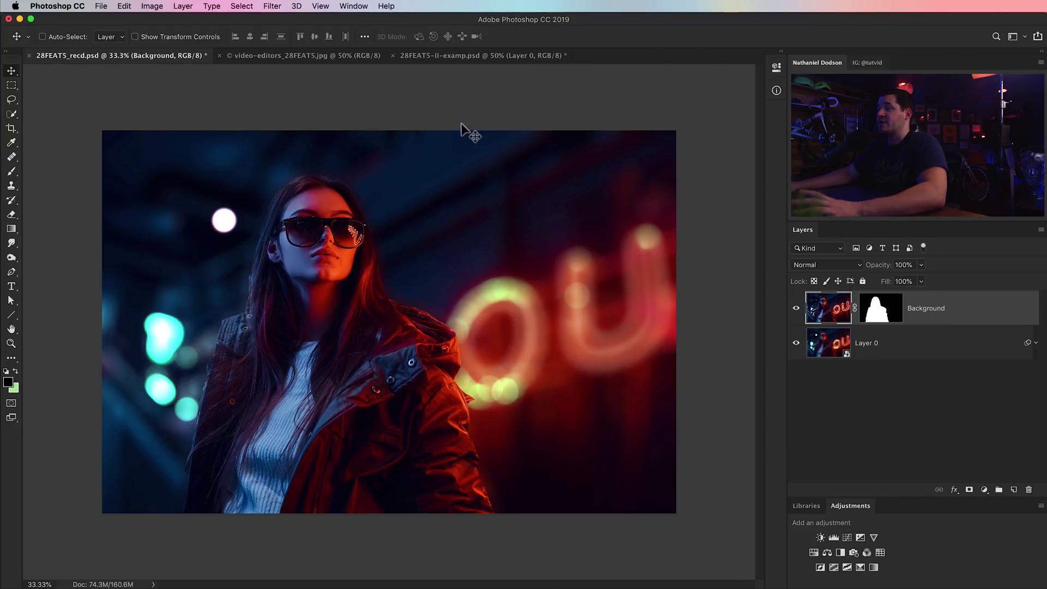
pyautogui.click(488, 57)
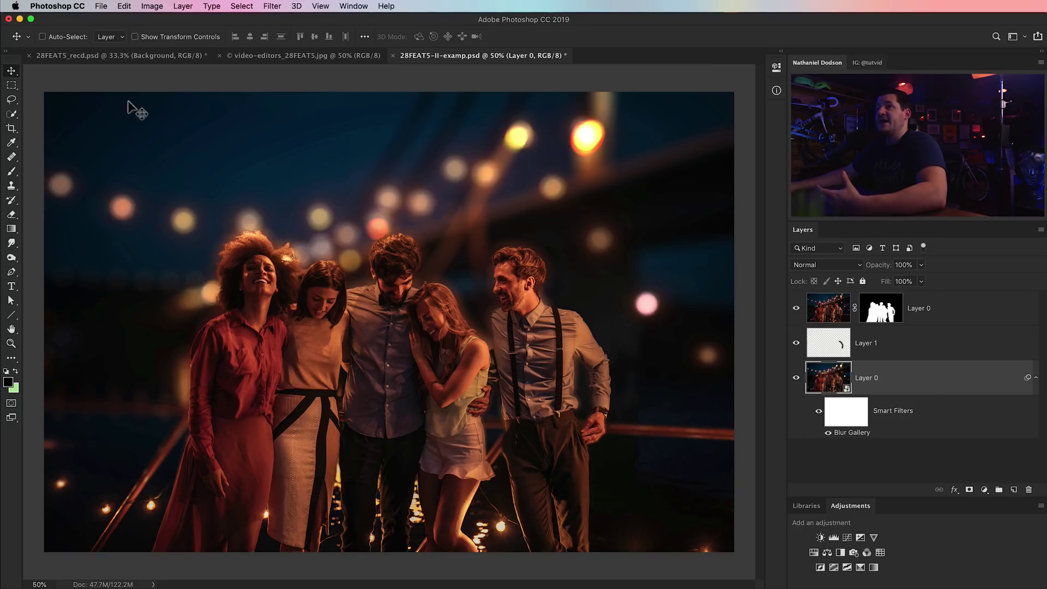
pyautogui.click(166, 55)
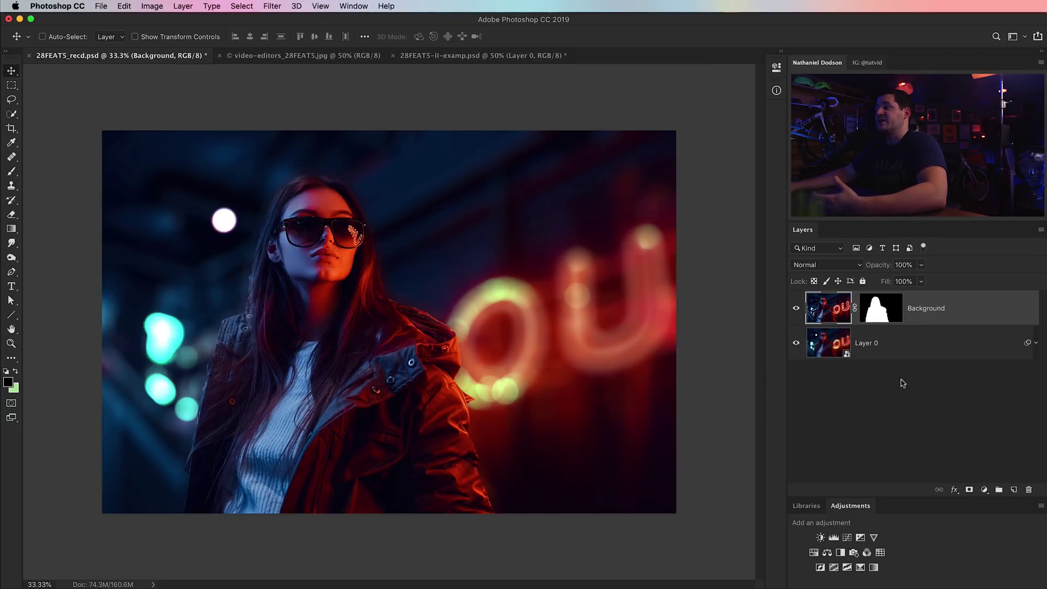
pyautogui.click(1035, 343)
# - Reopen the Blur Gallery smart filter and settle Light Bokeh at 76% after trying 30%, 95% and 84%
pyautogui.doubleClick(840, 398)
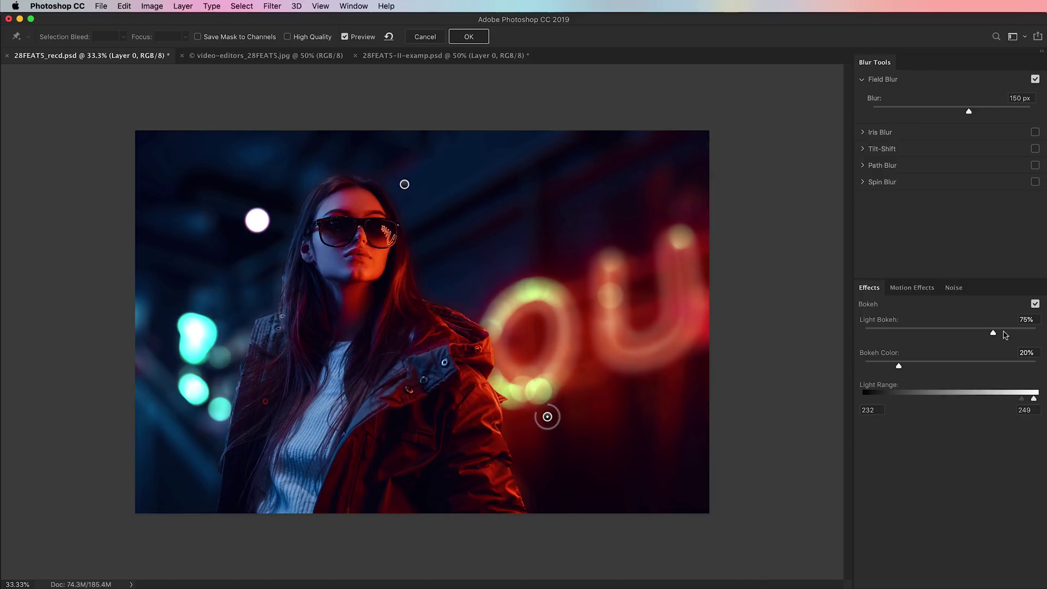
pyautogui.click(916, 329)
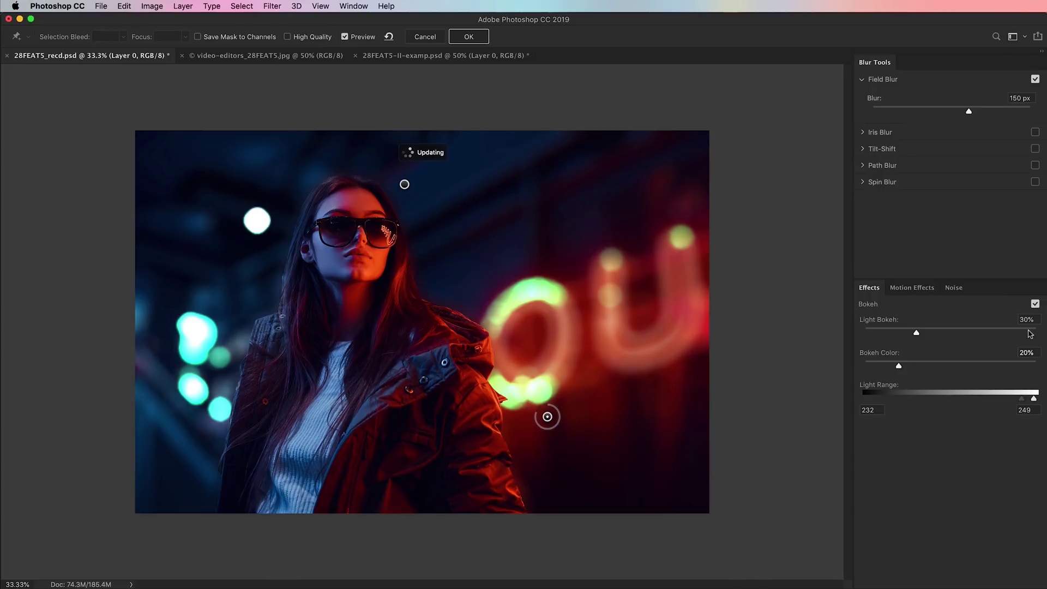
pyautogui.click(1025, 330)
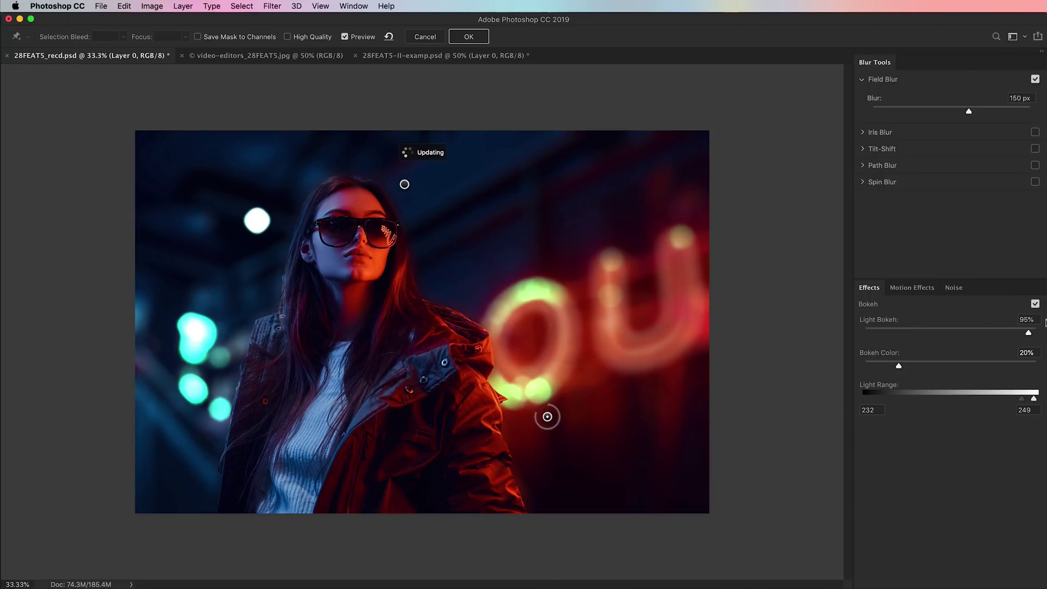
pyautogui.click(1007, 332)
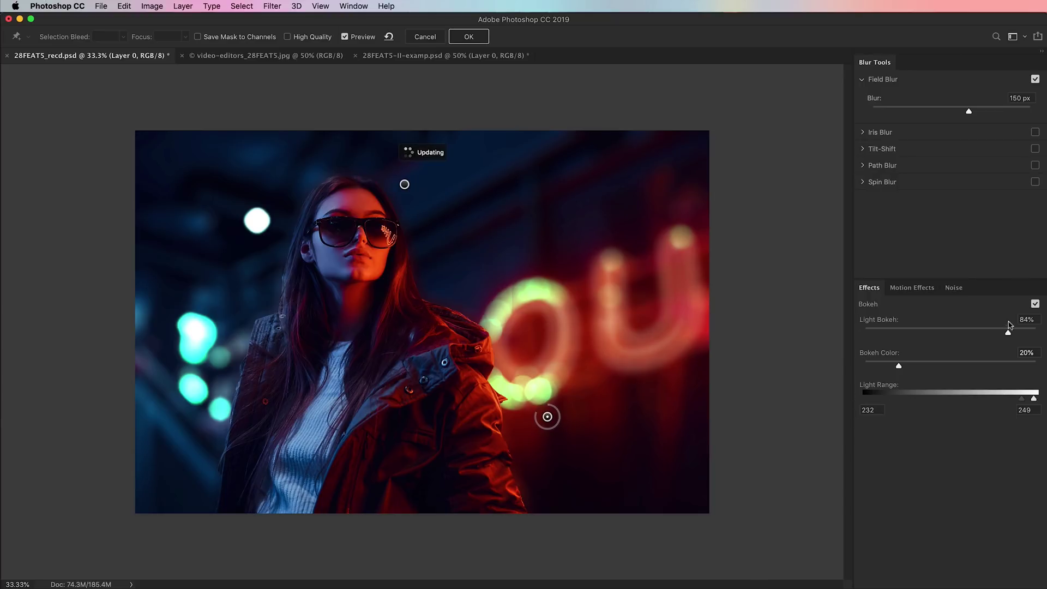
pyautogui.moveTo(1007, 332); pyautogui.dragTo(995, 332)
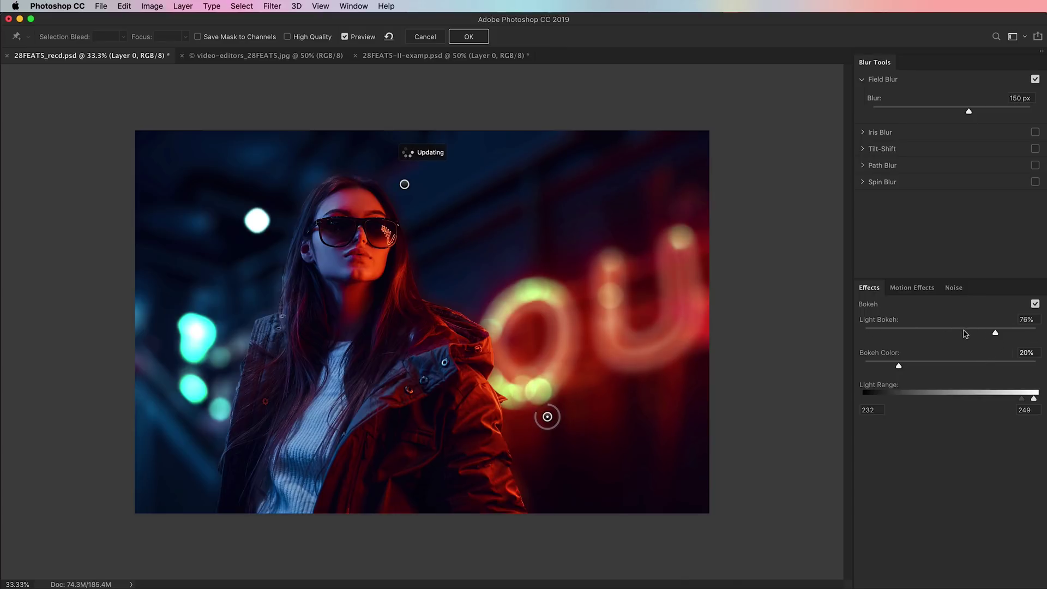
# - Test a 75 px blur, restore 150 px, and apply the updated Field Blur
pyautogui.click(1015, 98)
pyautogui.write('75')
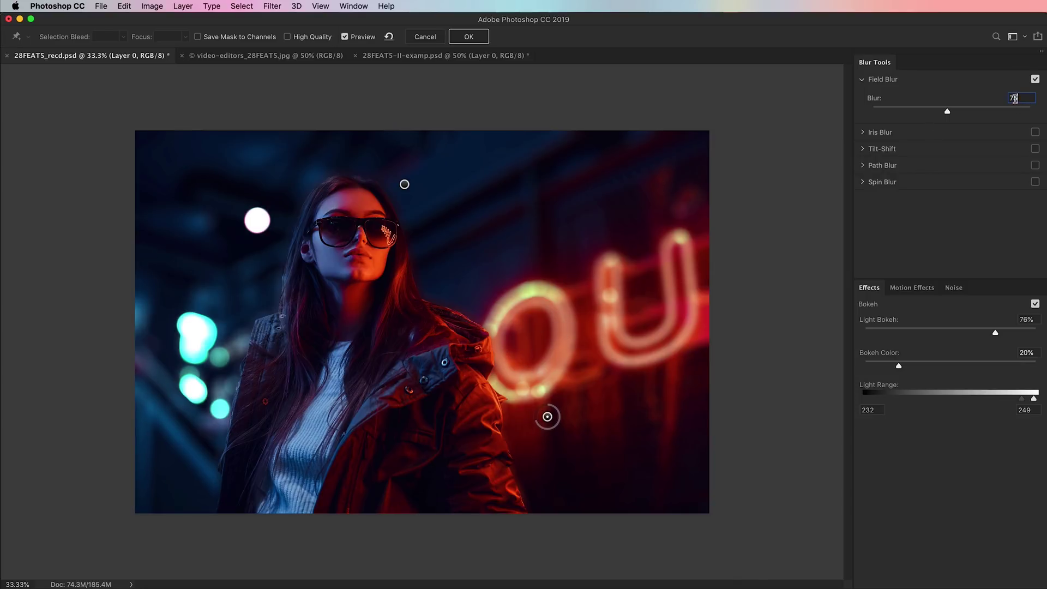
pyautogui.write('150')
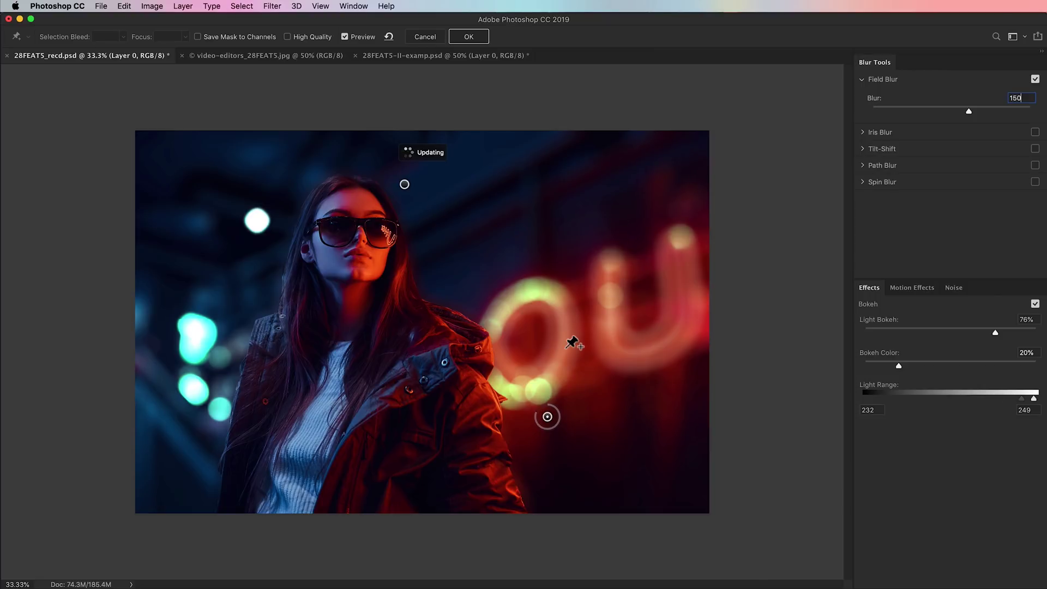
pyautogui.press('Return')
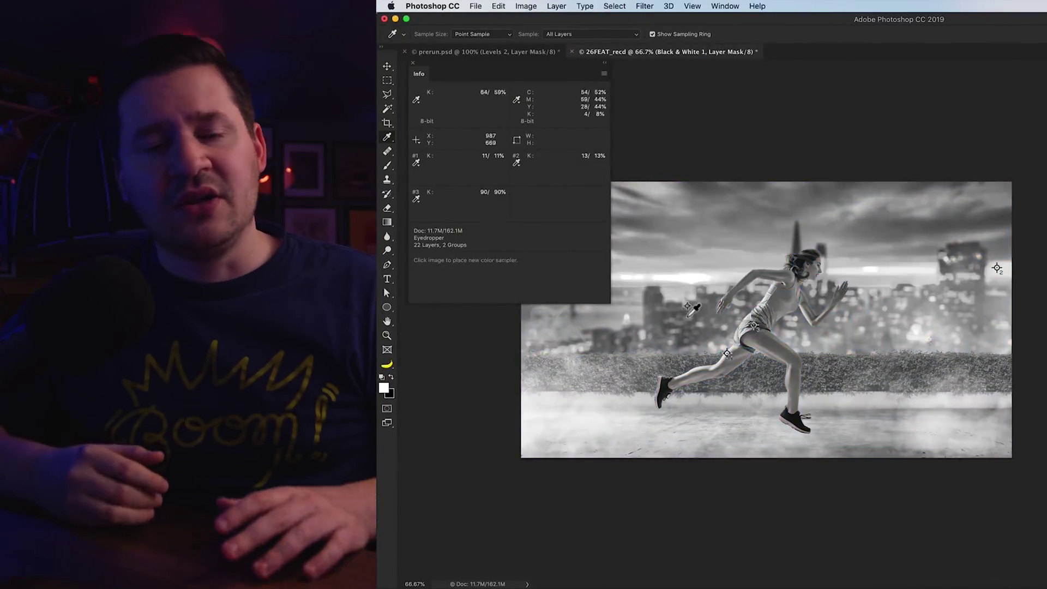
# - Place a colour sampler point, then lower the runner's Reds saturation (315°/345°) on the Saturation Adjust layer
pyautogui.click(517, 201)
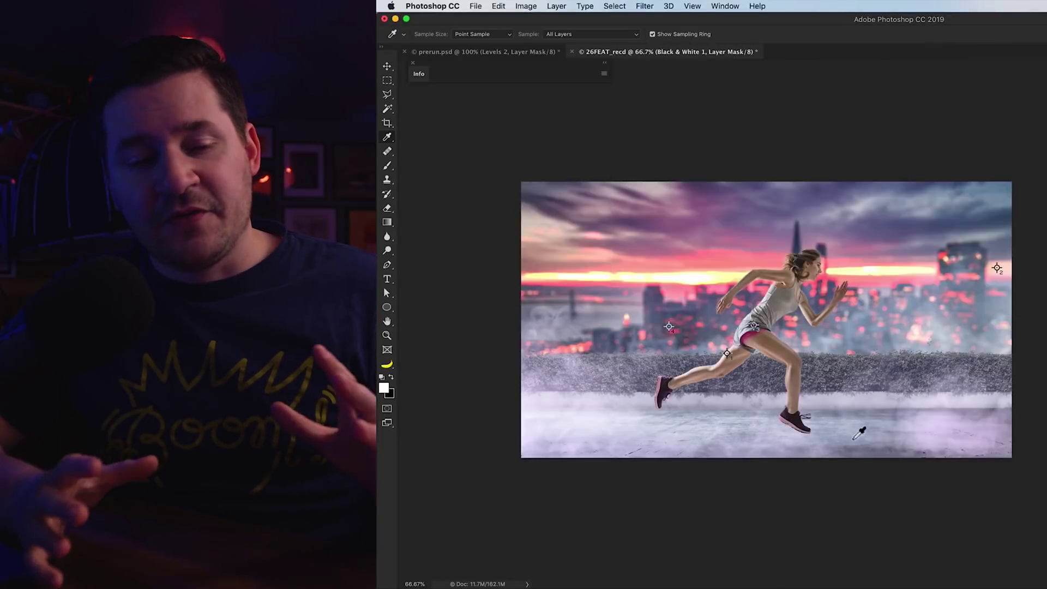
pyautogui.press('v')
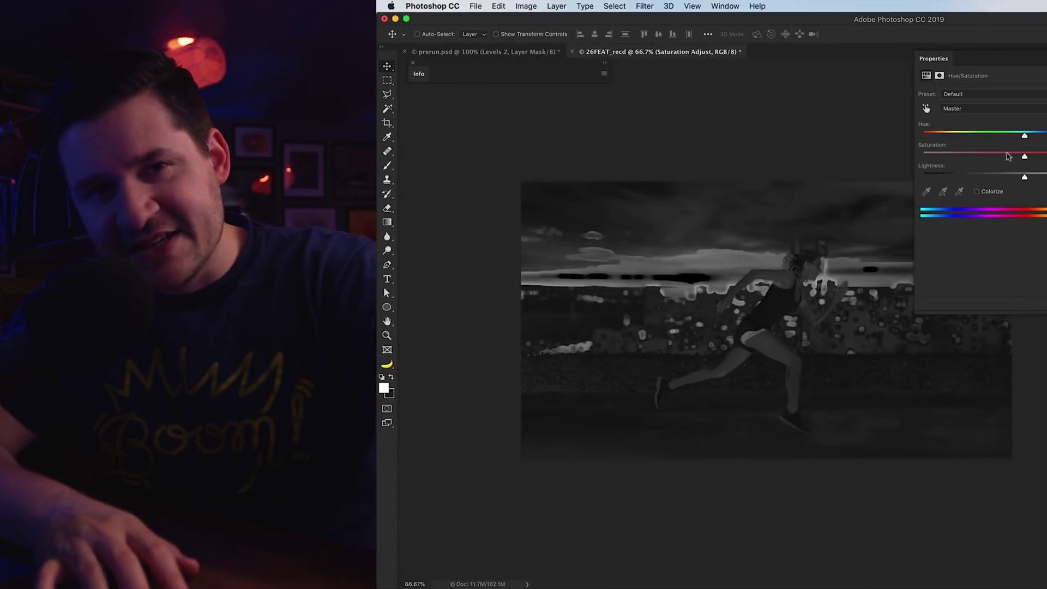
pyautogui.click(926, 108)
pyautogui.moveTo(834, 341); pyautogui.dragTo(774, 352)
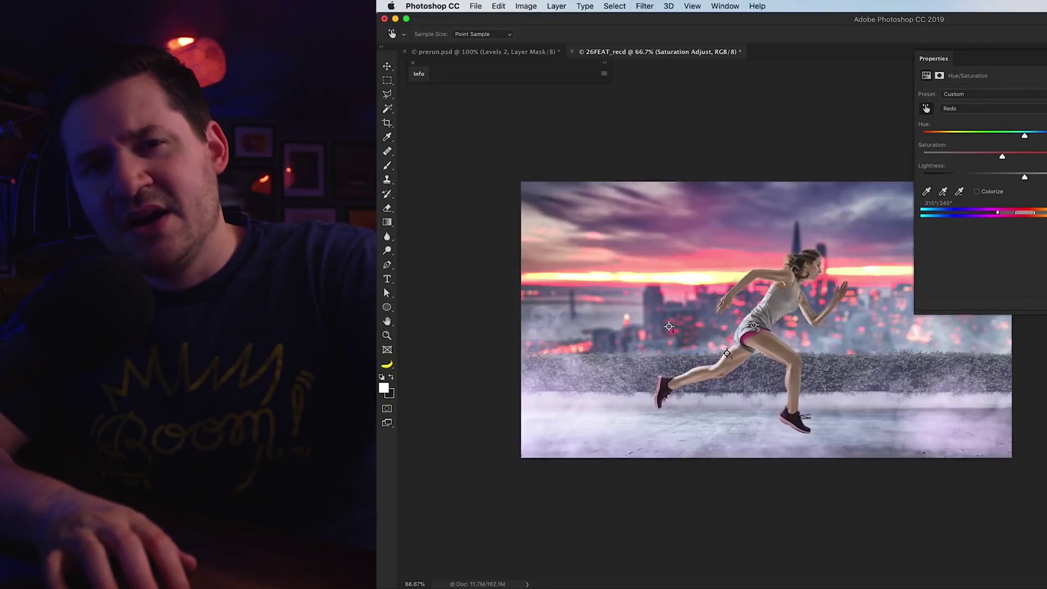